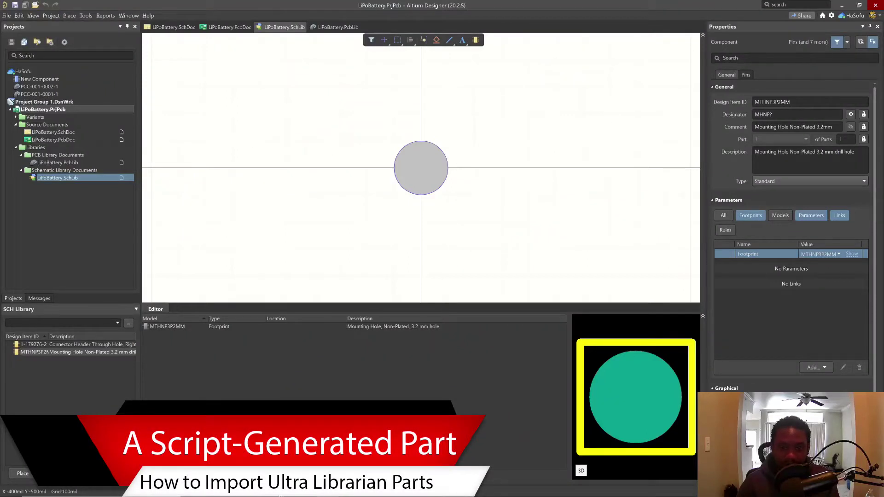
# Step: Switch from Altium Designer to the USB_LiPolyCharger_SingleCell21.pdf schematic in the PDF viewer
pyautogui.moveTo(276, 496)
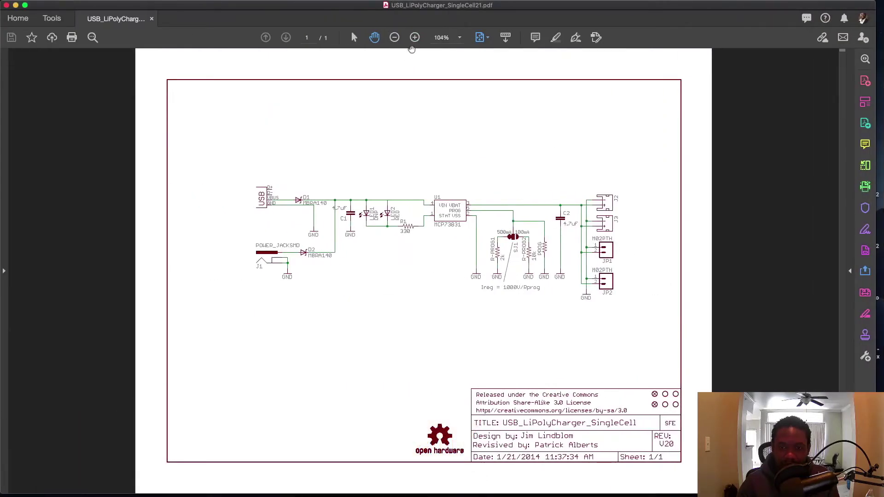
# Step: Zoom the charger schematic to 200% and pan right to the J2, J3, JP1 and JP2 connectors
pyautogui.click(415, 37)
pyautogui.click(415, 38)
pyautogui.hscroll(6, 730, 258)
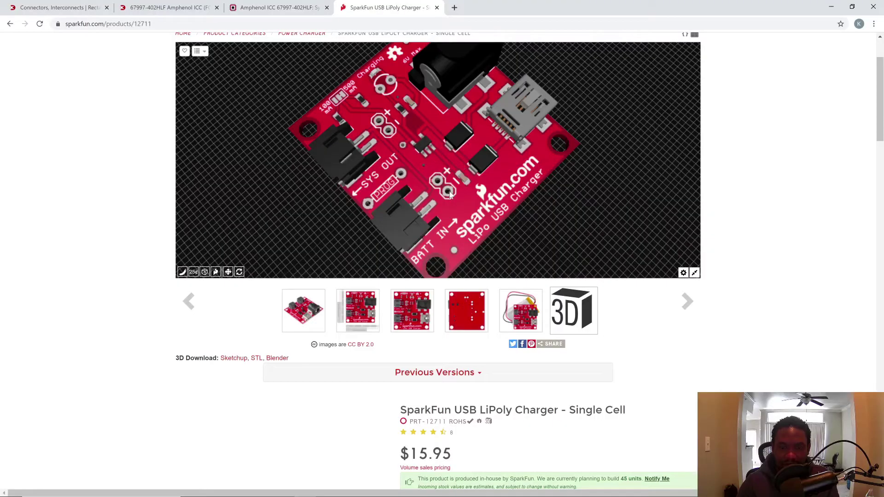
# Step: Zoom into the 3D board model and centre the two-pin battery header holes
pyautogui.scroll(10, 450, 196)
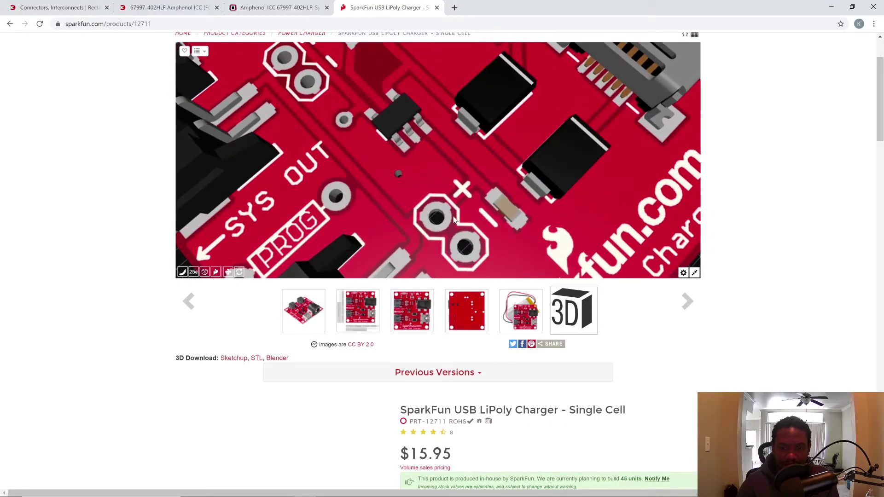
pyautogui.moveTo(454, 219); pyautogui.dragTo(434, 132)
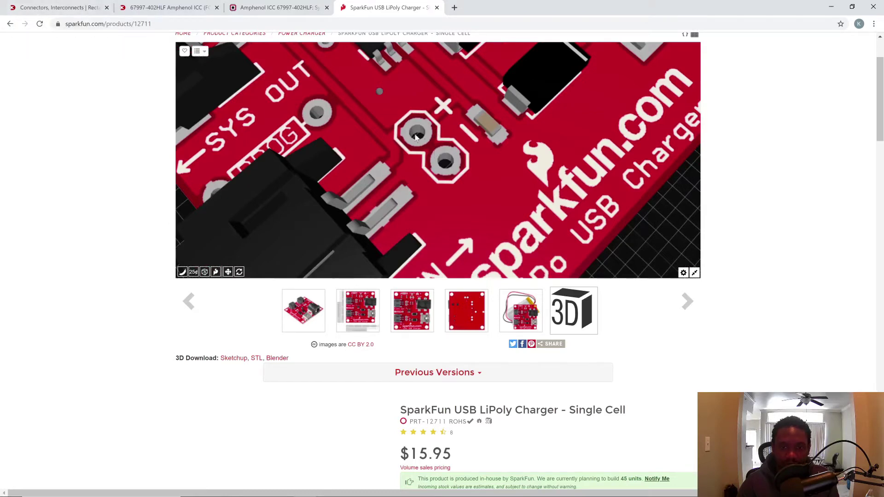
# Step: Return to the Digi-Key header results and browse to the Amphenol 67997-402HLF two-position header
pyautogui.click(73, 9)
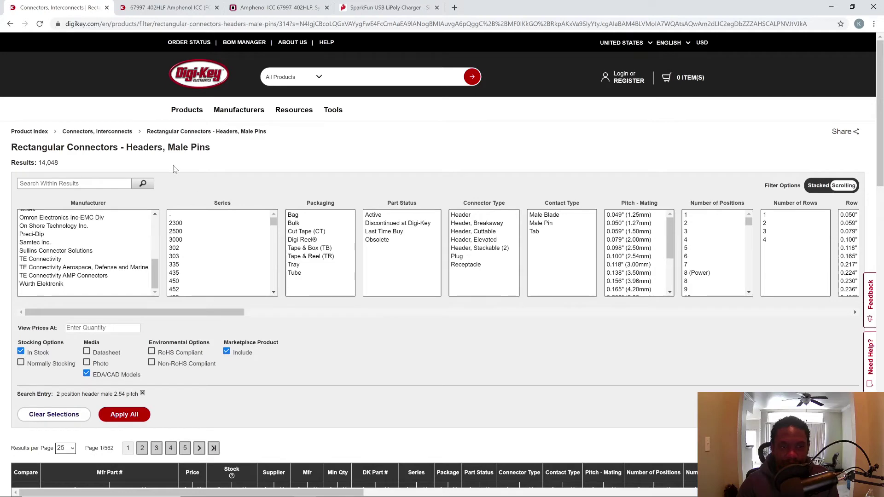
pyautogui.scroll(-8, 187, 164)
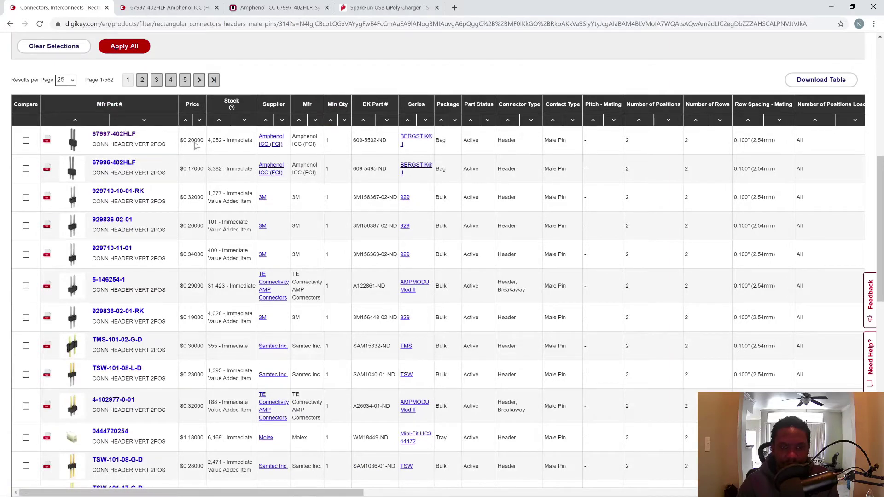
pyautogui.scroll(-3, 196, 151)
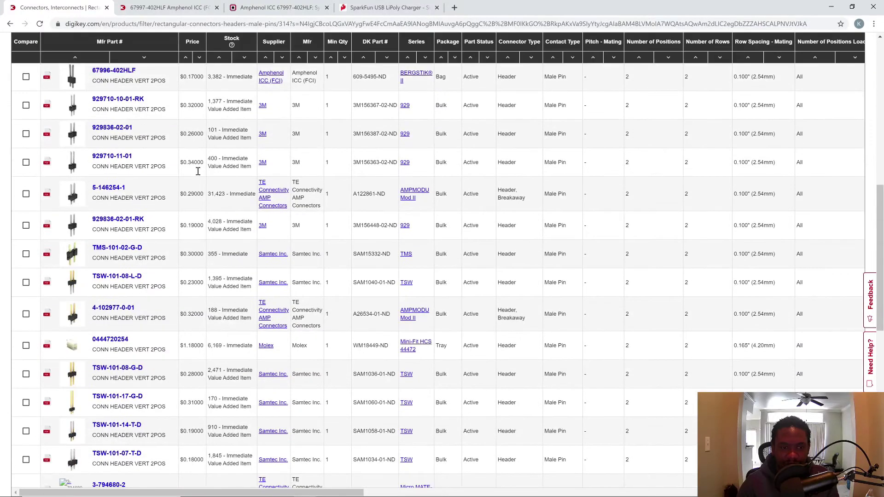
pyautogui.scroll(3, 198, 158)
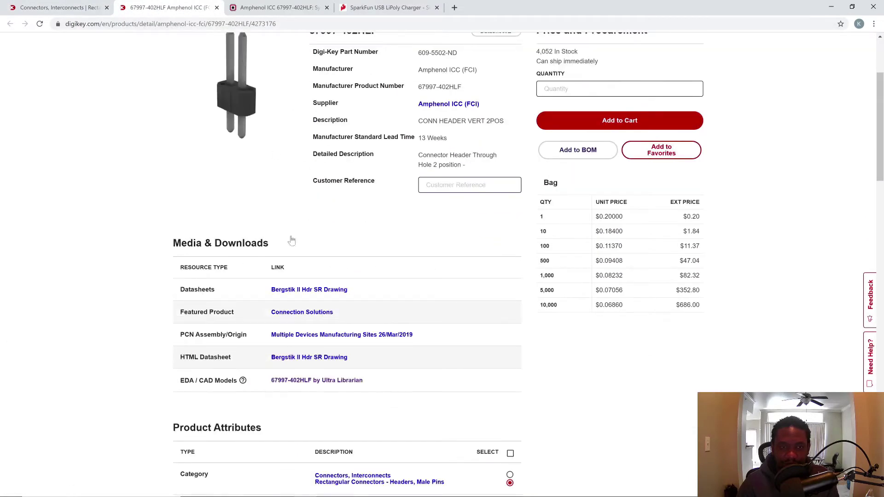
# Step: Open the Ultra Librarian 67997-402HLF page and bring up the CAD download format choices
pyautogui.click(280, 11)
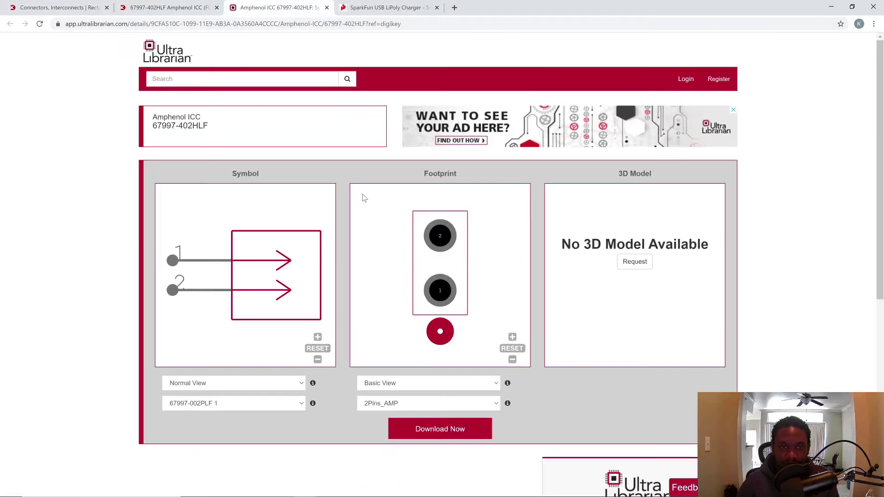
pyautogui.scroll(-2, 346, 253)
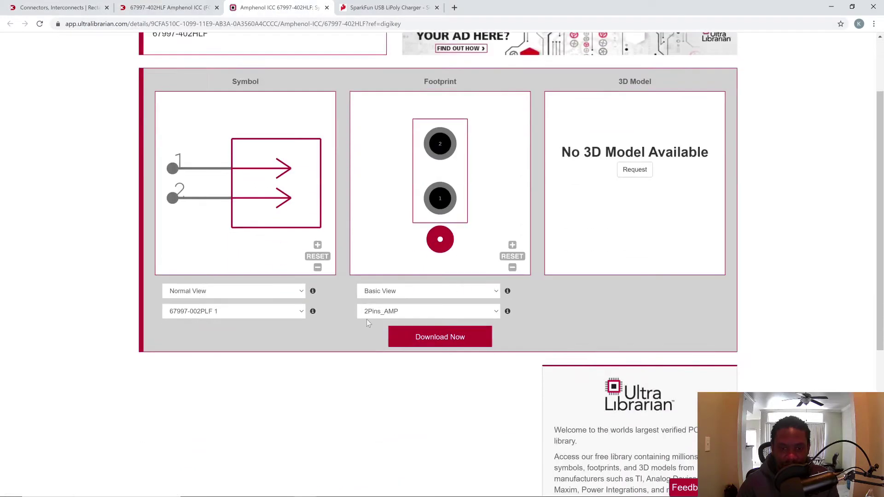
pyautogui.click(440, 337)
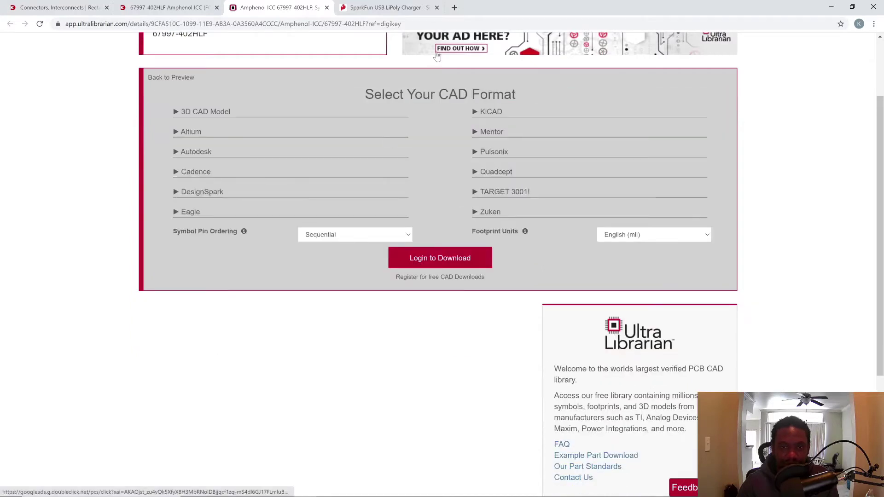
pyautogui.click(206, 111)
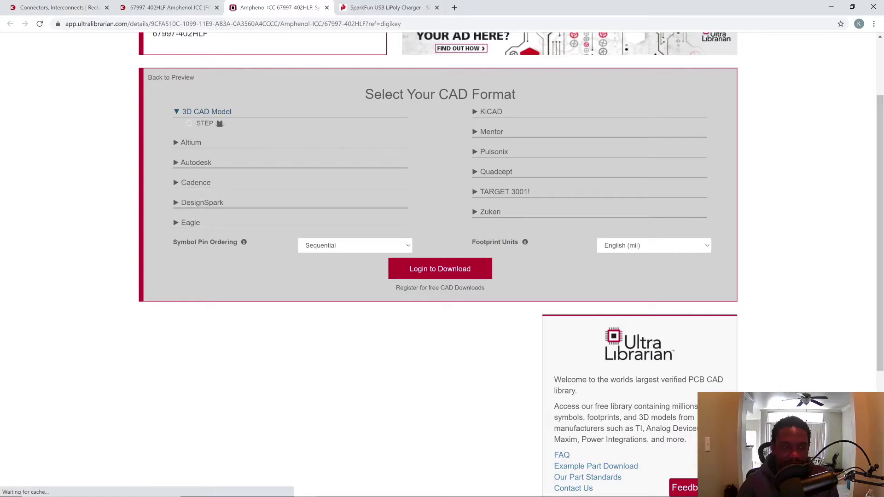
pyautogui.scroll(-5, 128, 249)
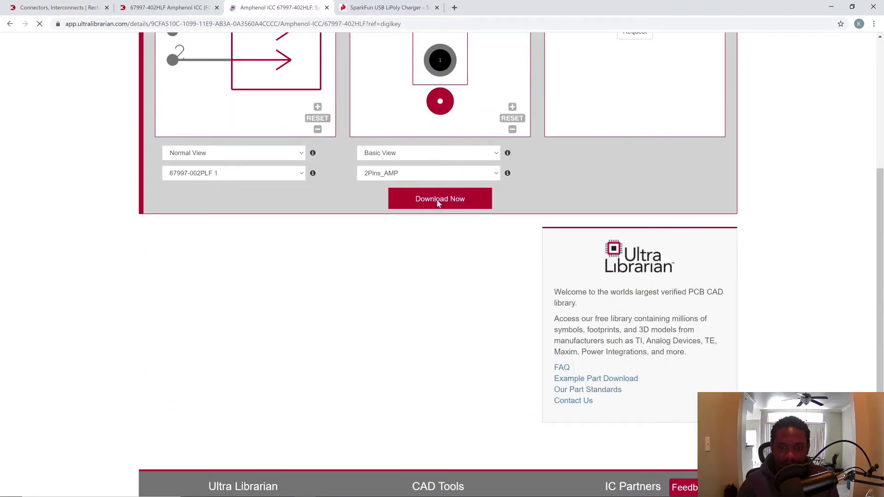
pyautogui.click(440, 244)
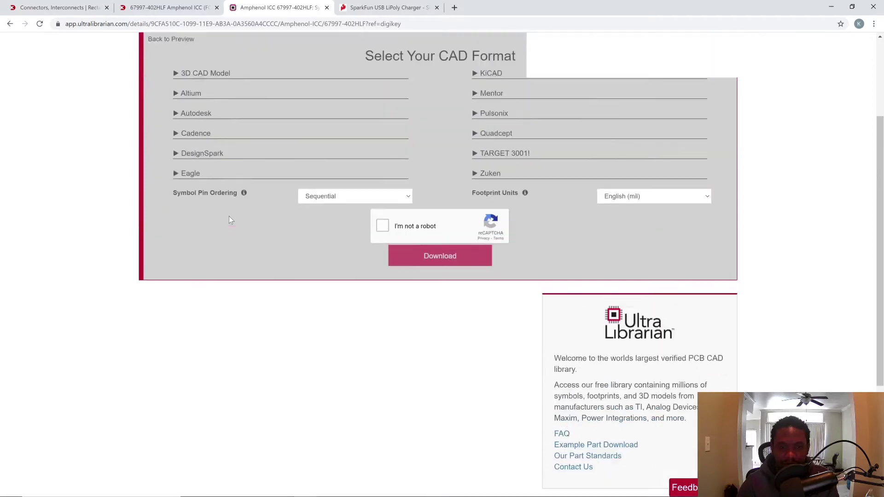
# Step: Select the Altium Designer format, pass the reCAPTCHA and download the package
pyautogui.click(191, 112)
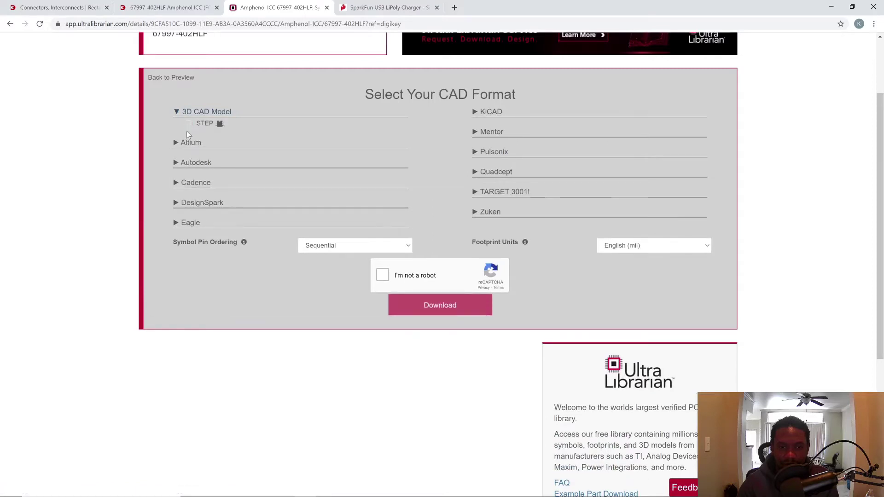
pyautogui.click(182, 164)
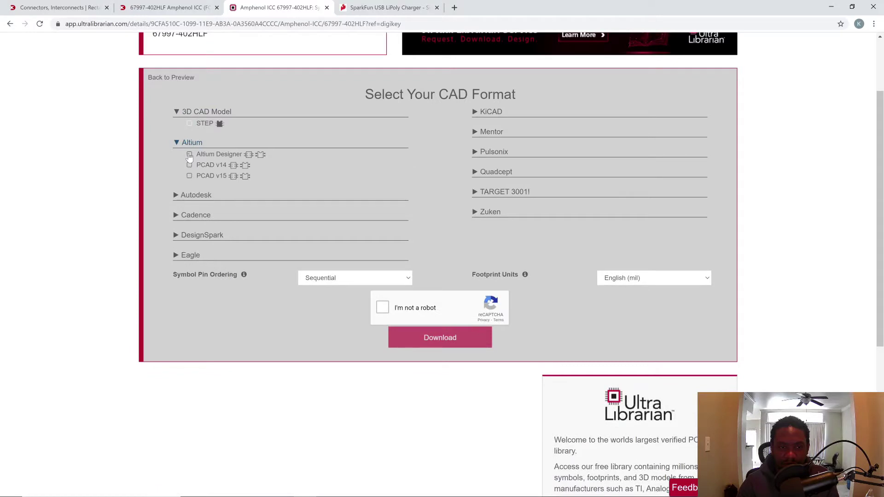
pyautogui.click(190, 156)
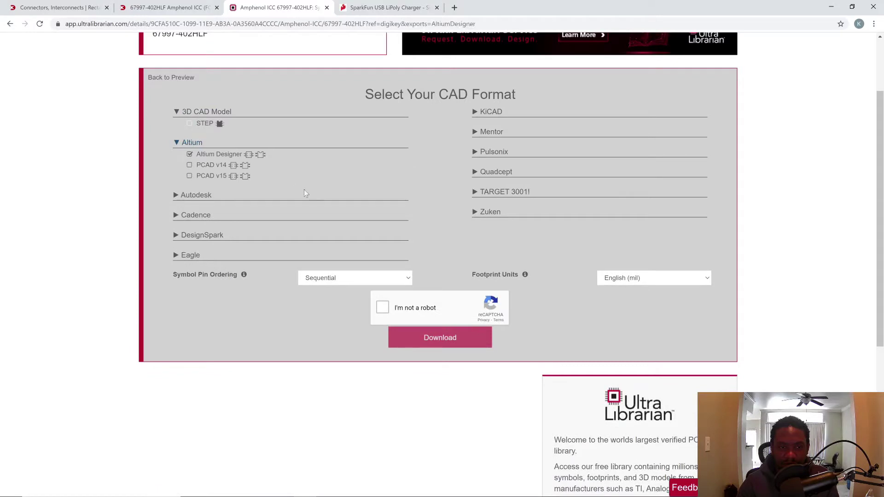
pyautogui.click(382, 308)
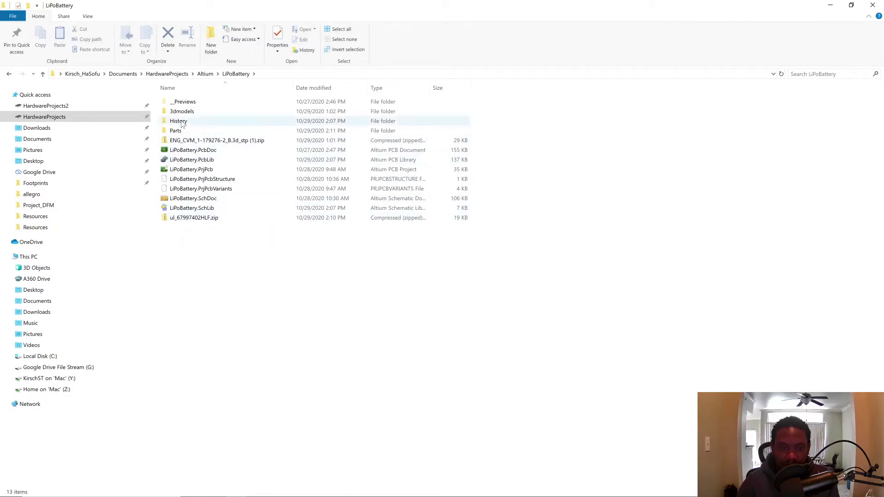
# Step: Move ul_67997402HLF.zip into the Parts folder and bring up its Extract All option
pyautogui.click(177, 218)
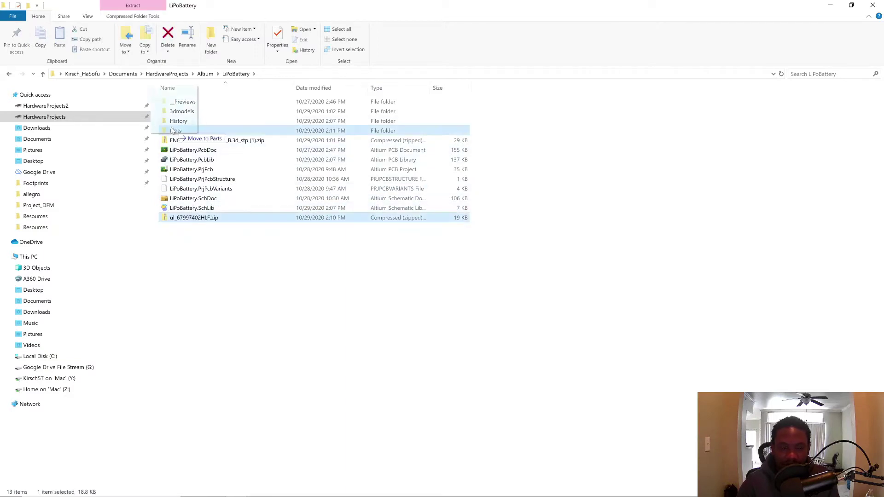
pyautogui.press('Delete')
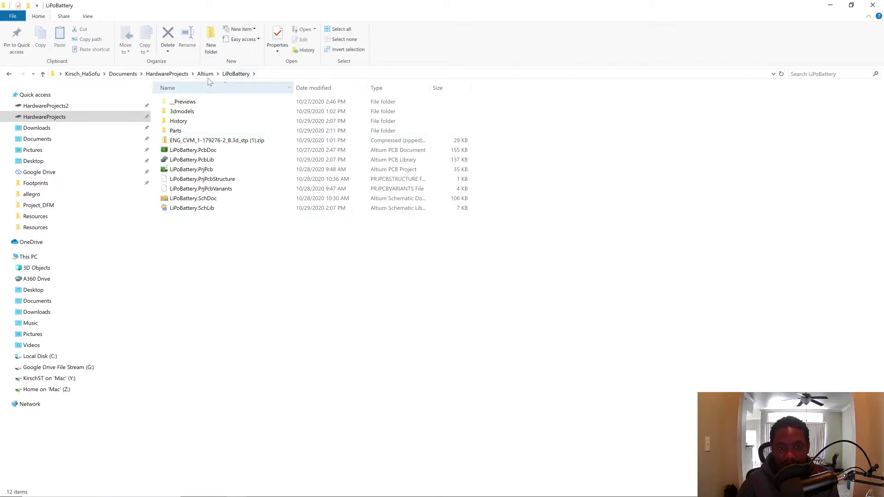
pyautogui.press('Return')
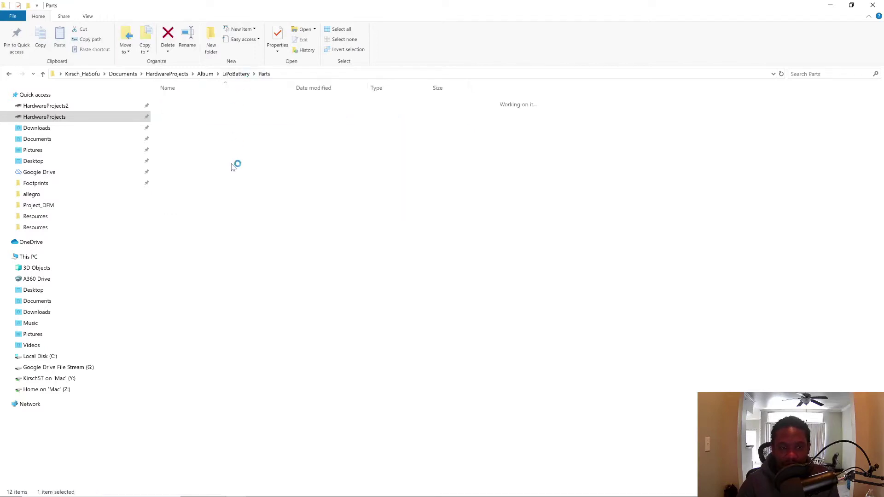
pyautogui.click(207, 104)
pyautogui.rightClick(207, 105)
pyautogui.moveTo(294, 157)
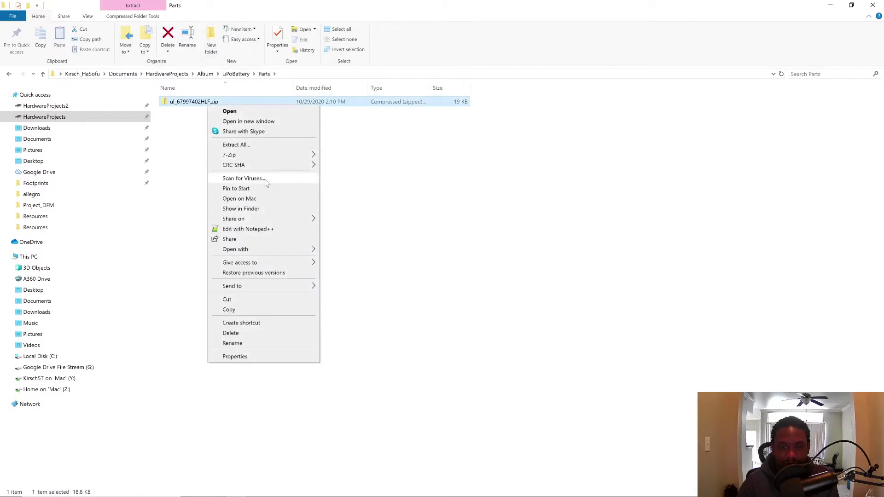
# Step: Extract the zip in Parts and navigate into ul_67997402HLF\AltiumDesigner\2020-10-29_19-10-11
pyautogui.click(258, 145)
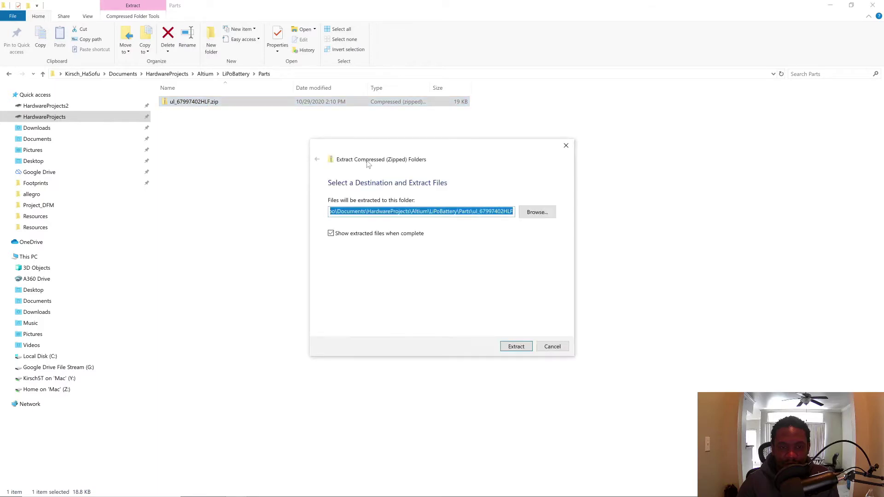
pyautogui.click(530, 346)
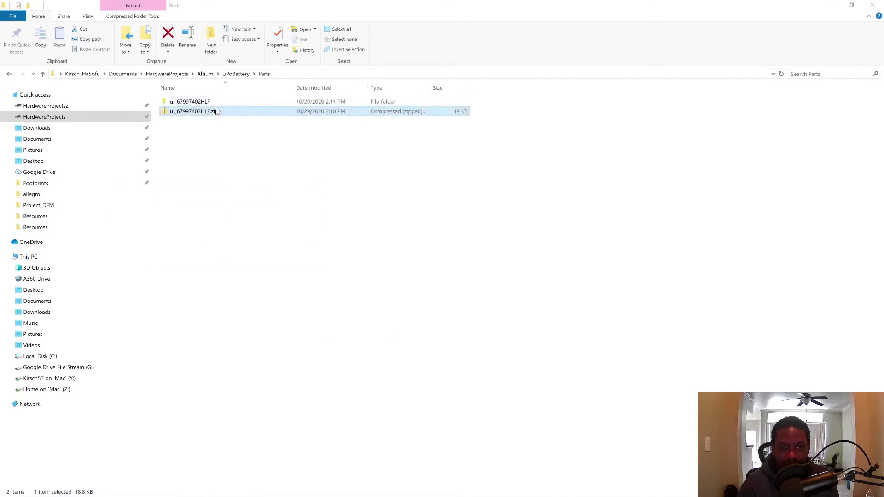
pyautogui.doubleClick(217, 100)
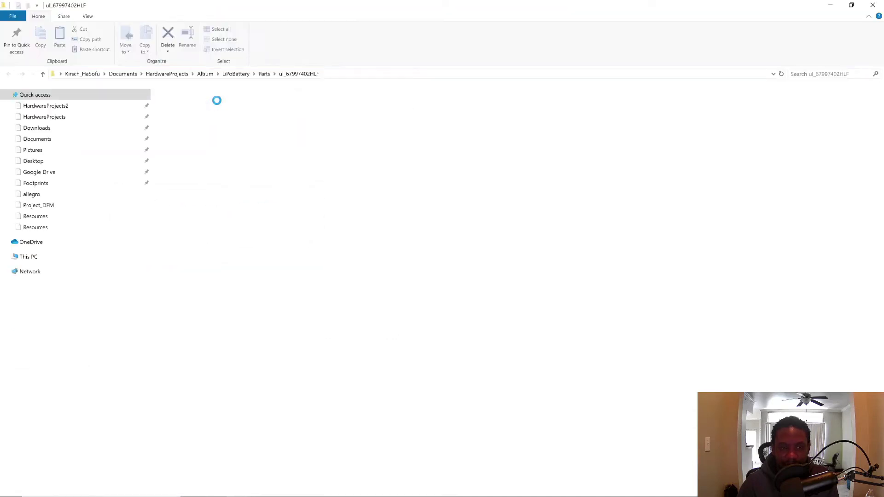
pyautogui.click(219, 104)
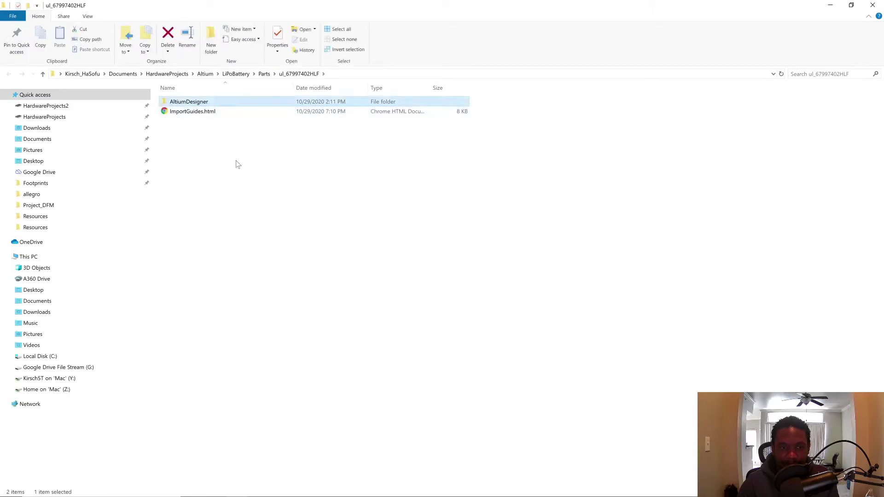
pyautogui.press('Return')
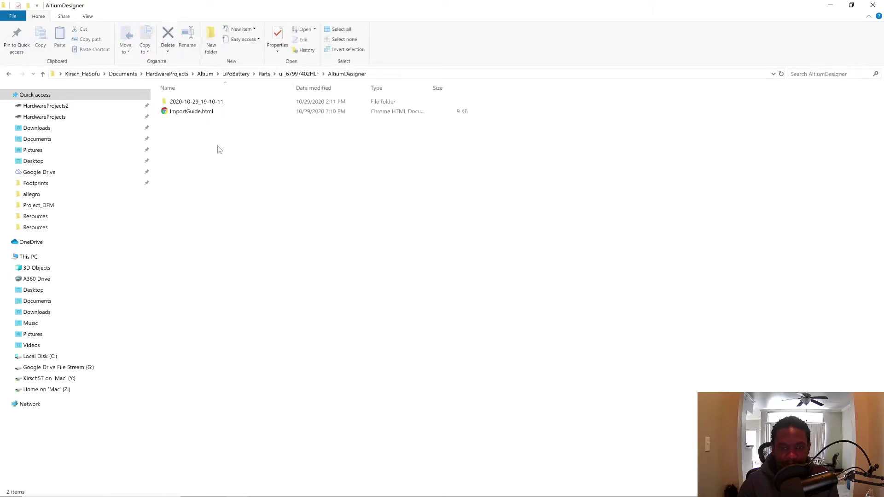
pyautogui.click(217, 103)
pyautogui.press('Return')
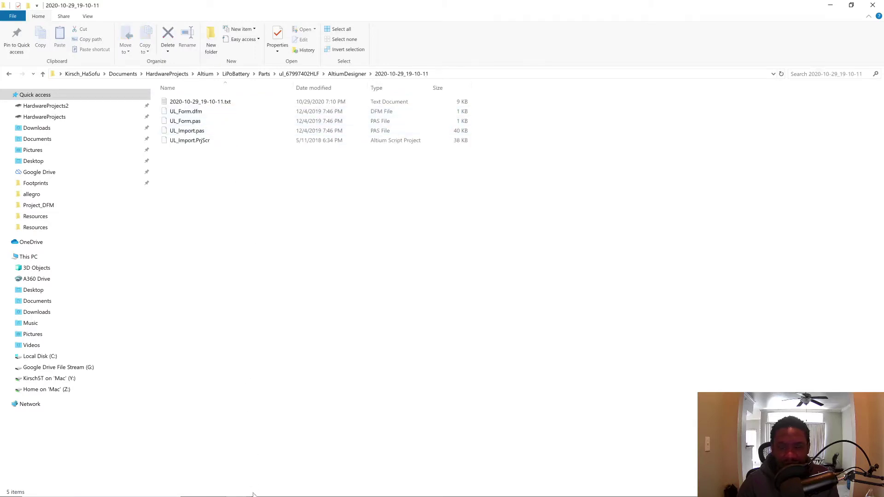
# Step: Run the UL_Import.PrjScr script from disk via File > Run Script in Altium Designer
pyautogui.click(327, 488)
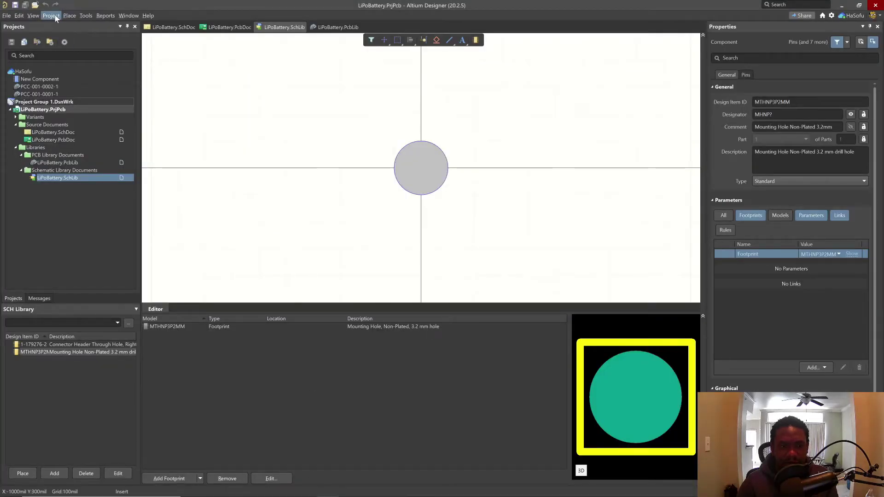
pyautogui.click(7, 15)
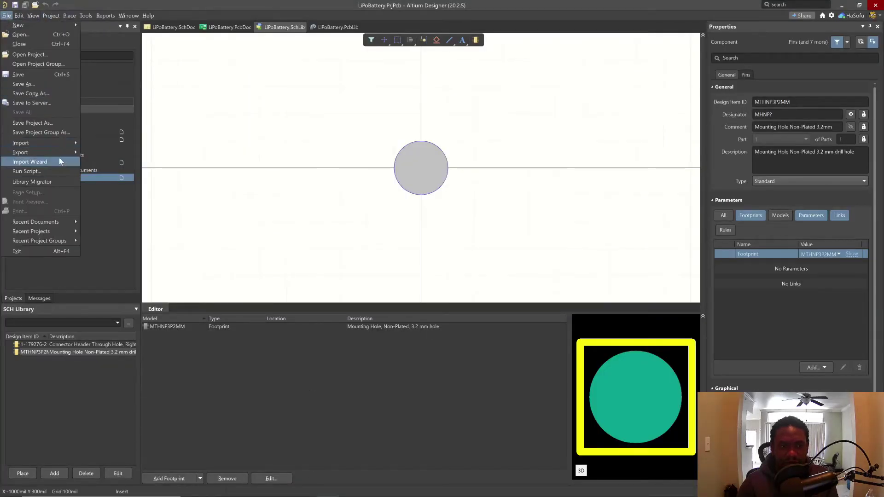
pyautogui.click(42, 171)
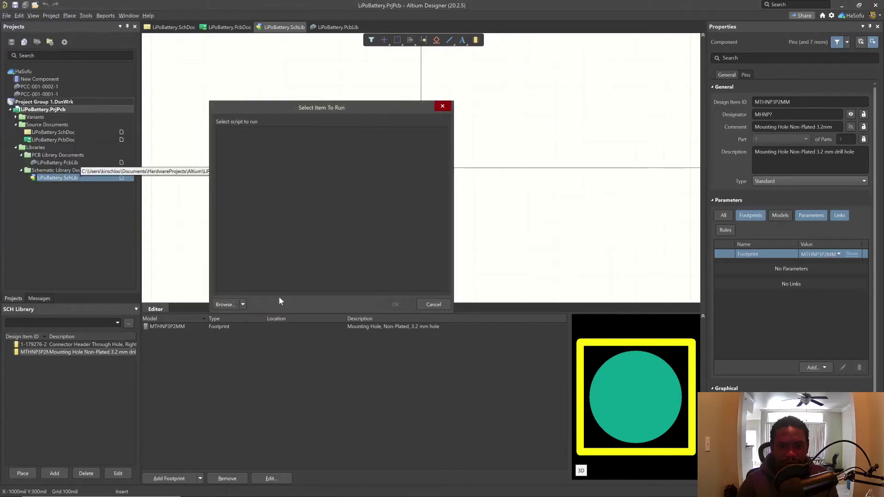
pyautogui.click(230, 305)
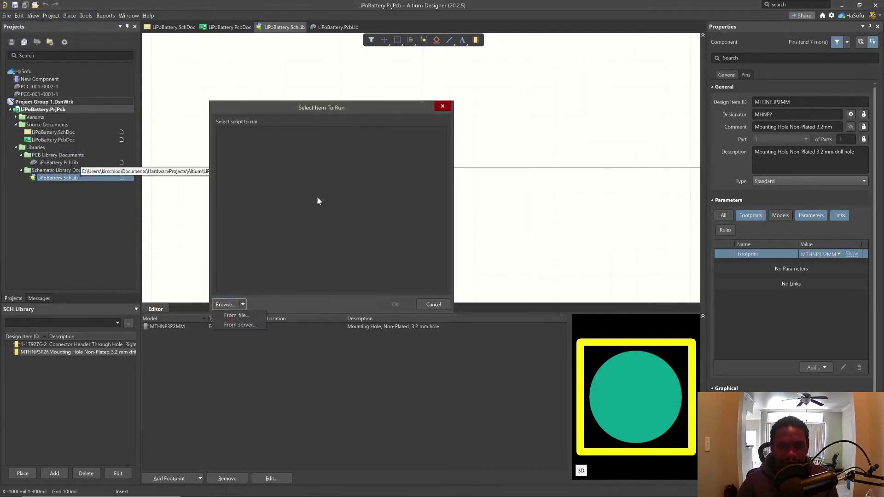
pyautogui.click(236, 316)
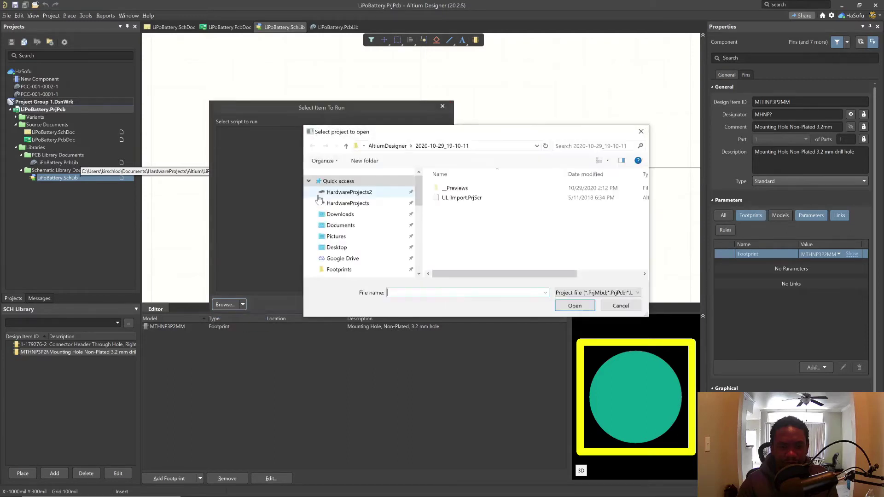
pyautogui.doubleClick(461, 198)
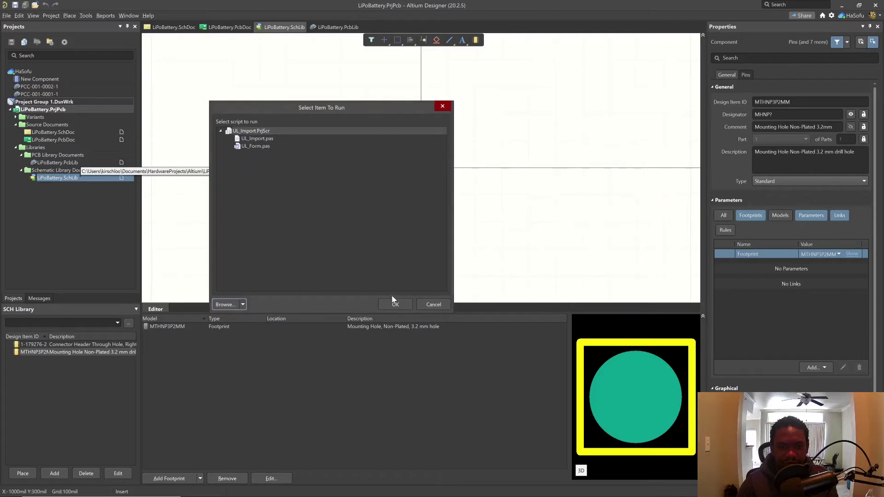
pyautogui.click(394, 305)
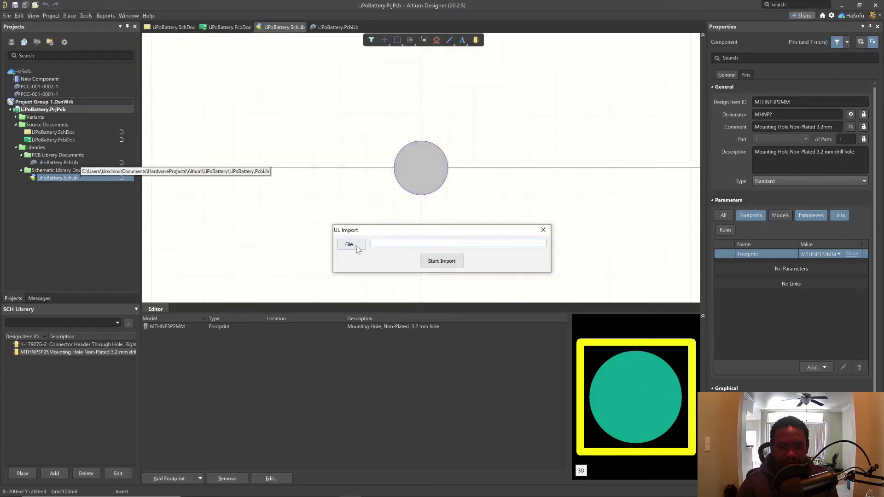
# Step: Import the downloaded Ultra Librarian .txt file, dismissing the font note and confirming completion
pyautogui.press('Return')
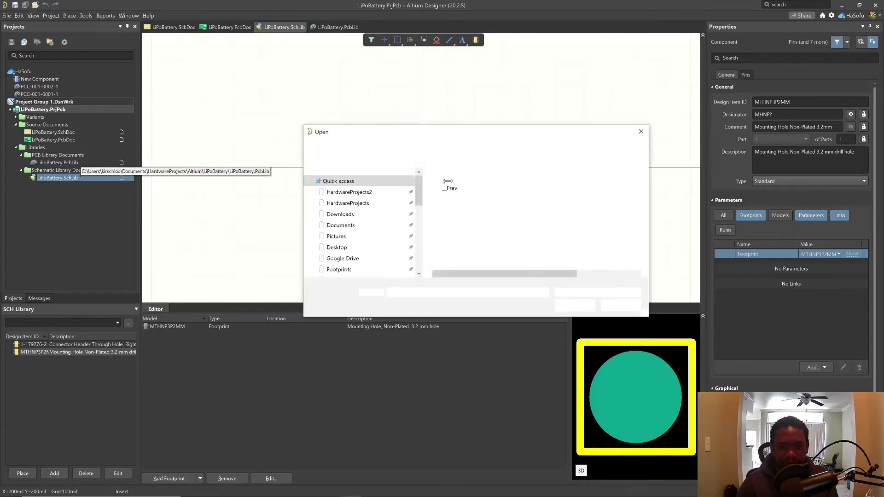
pyautogui.doubleClick(457, 198)
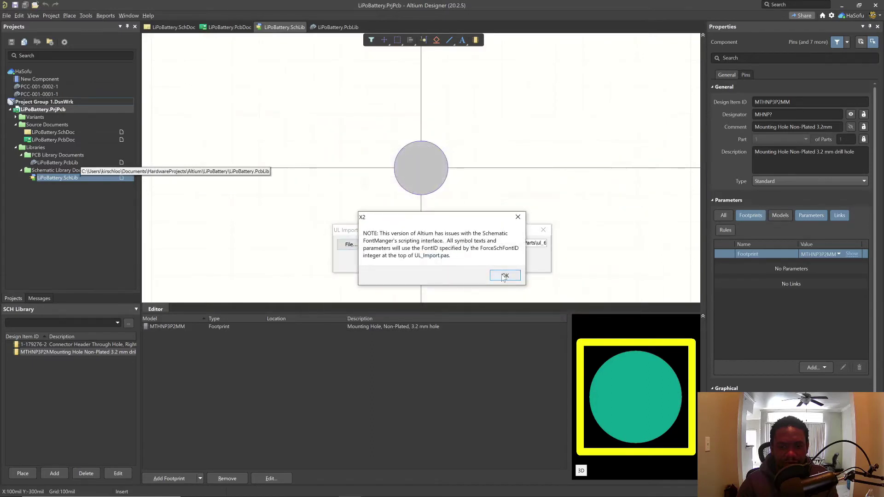
pyautogui.click(503, 275)
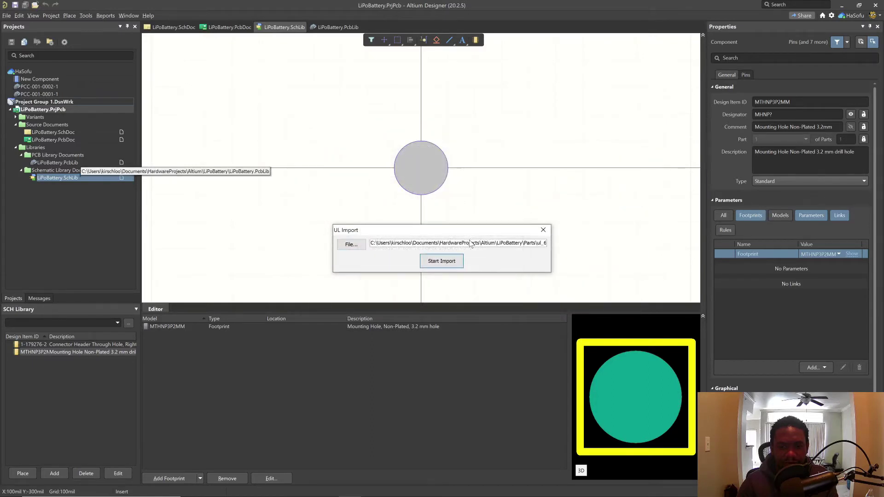
pyautogui.click(449, 261)
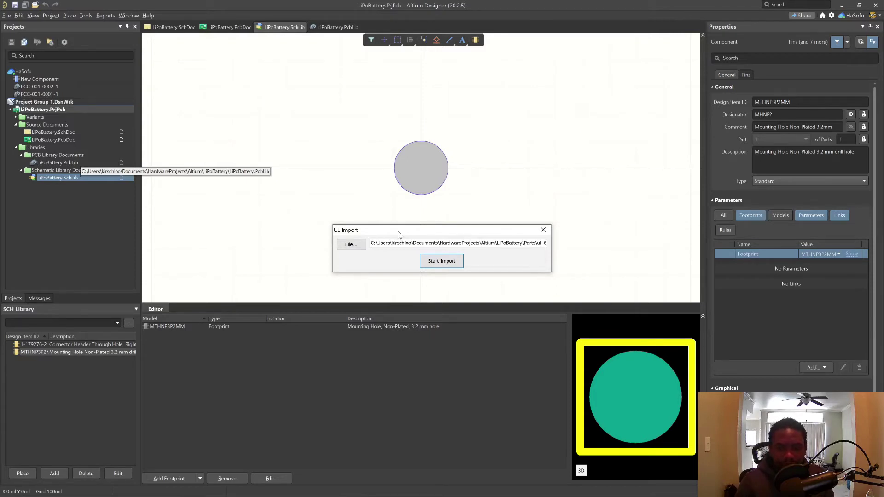
pyautogui.press('Return')
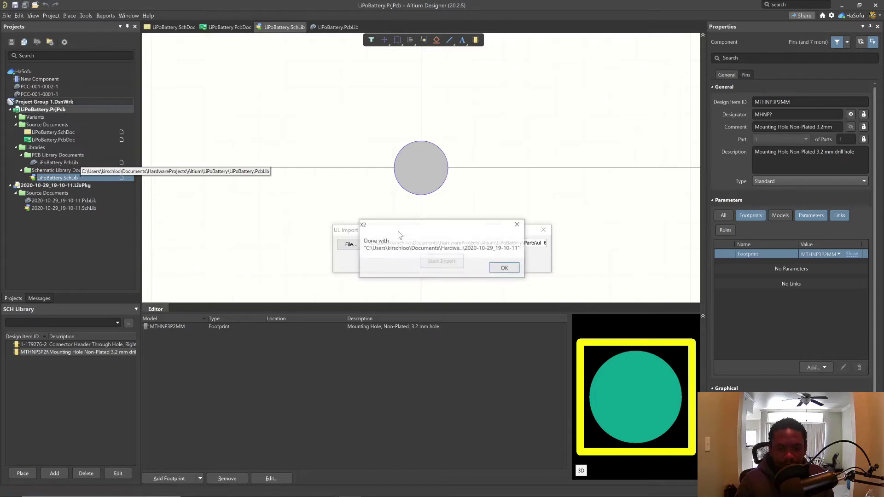
# Step: Open the imported 2020-10-29_19-10-11.SchLib and select the 67997-402HLF header symbol
pyautogui.click(505, 268)
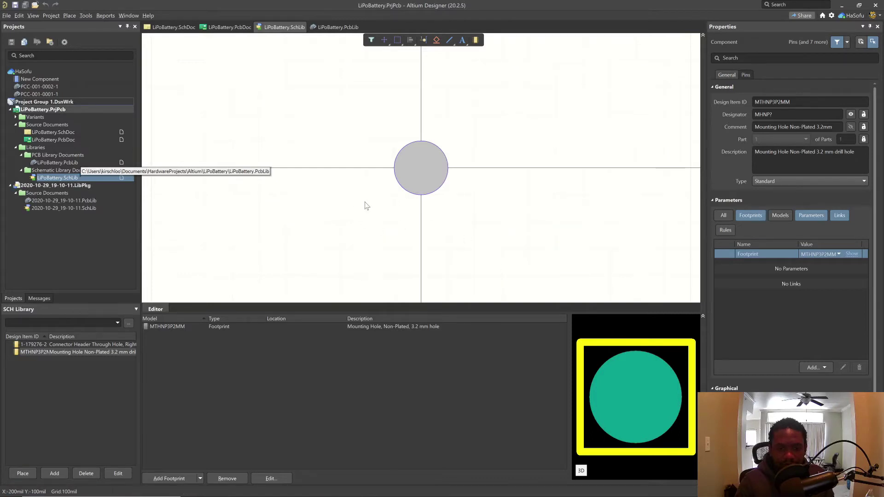
pyautogui.click(79, 209)
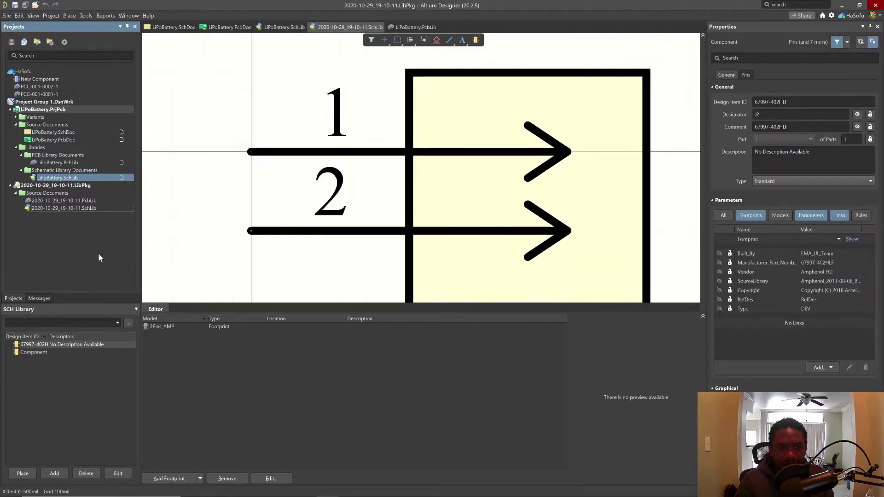
pyautogui.keyDown('ctrl'); pyautogui.scroll(-5, 331, 183); pyautogui.keyUp('ctrl')
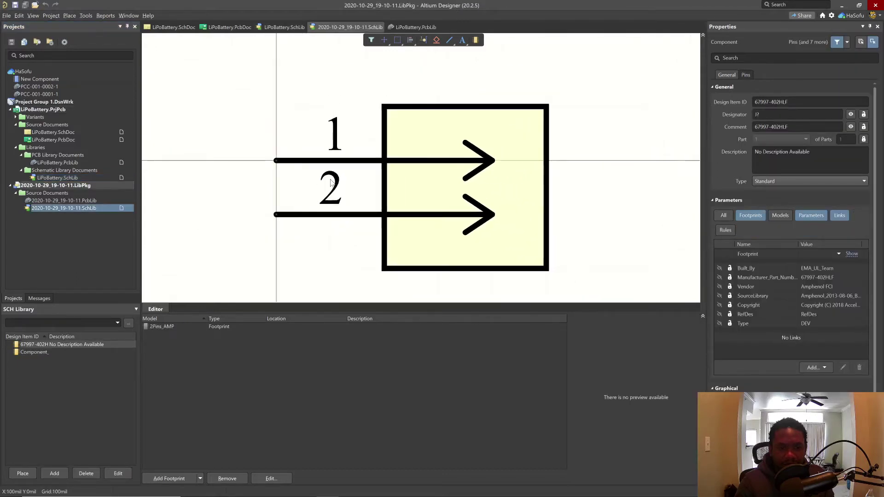
pyautogui.keyDown('ctrl'); pyautogui.scroll(-1, 331, 183); pyautogui.keyUp('ctrl')
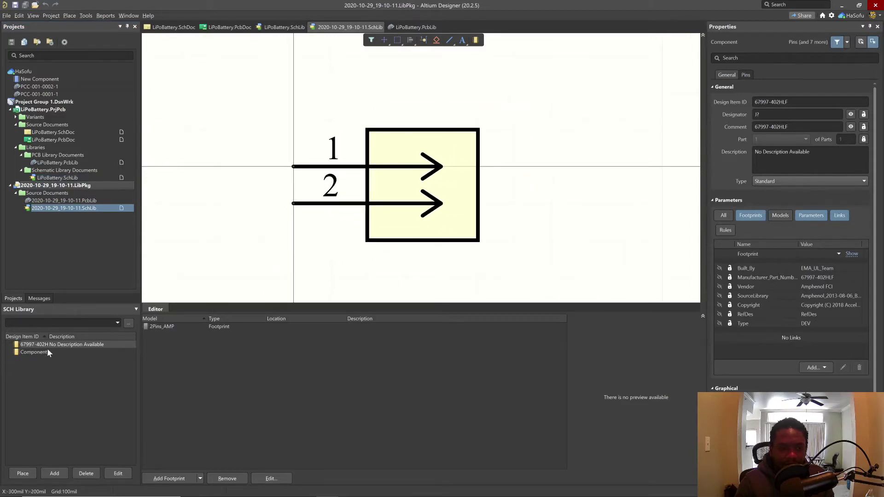
pyautogui.click(26, 346)
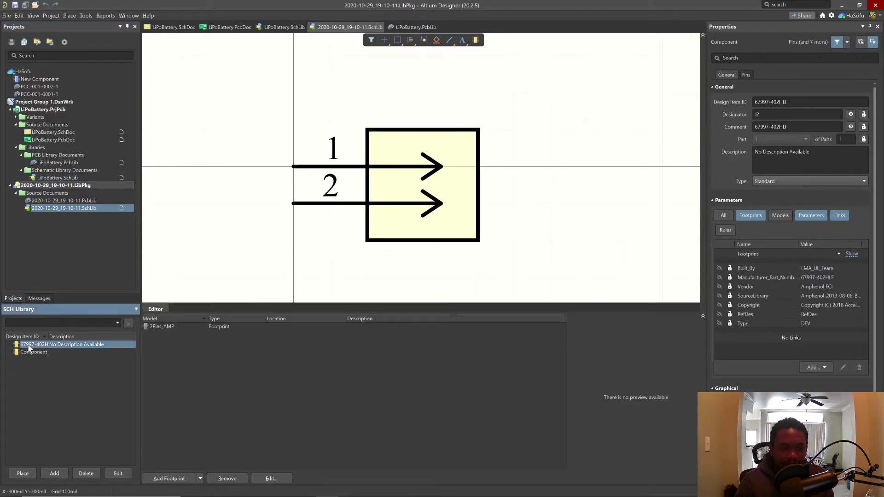
pyautogui.rightClick(57, 350)
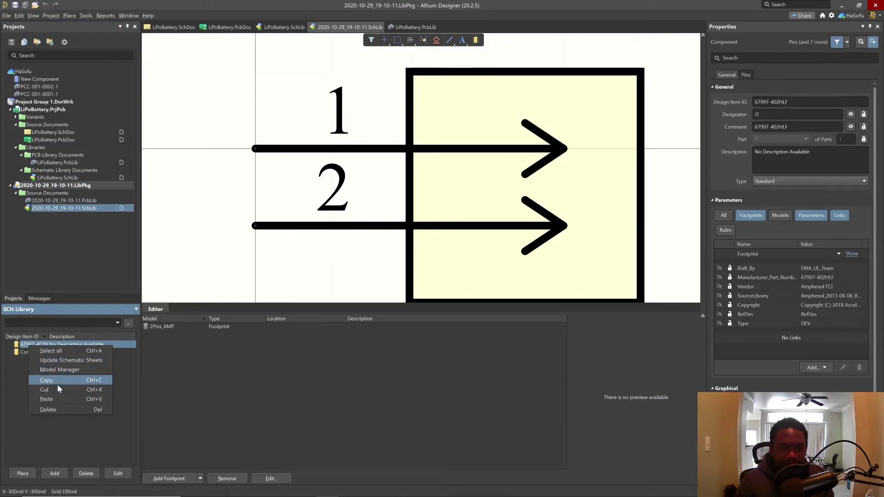
# Step: Copy the 67997-402HLF header symbol and paste it into the LiPoBattery.SchLib component list
pyautogui.click(60, 379)
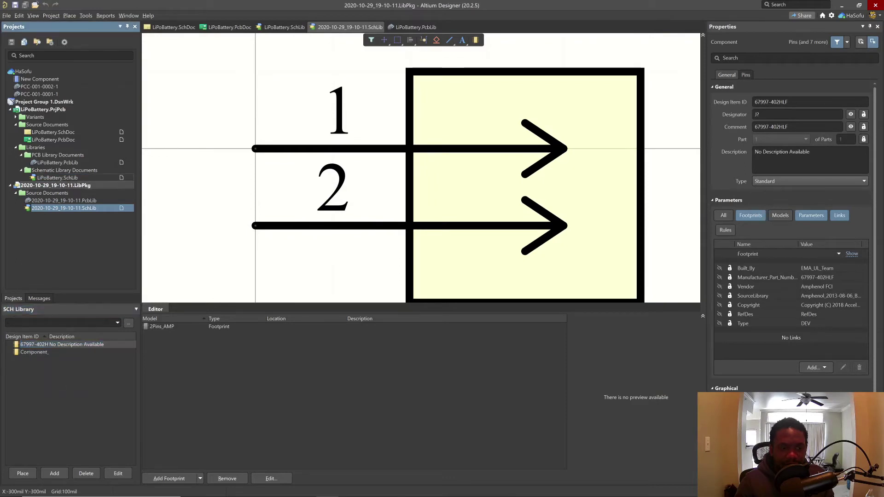
pyautogui.click(81, 177)
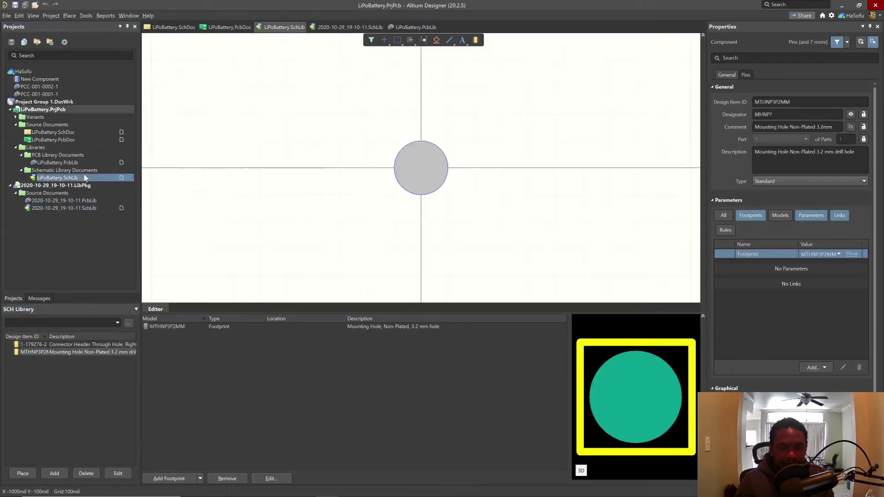
pyautogui.click(65, 388)
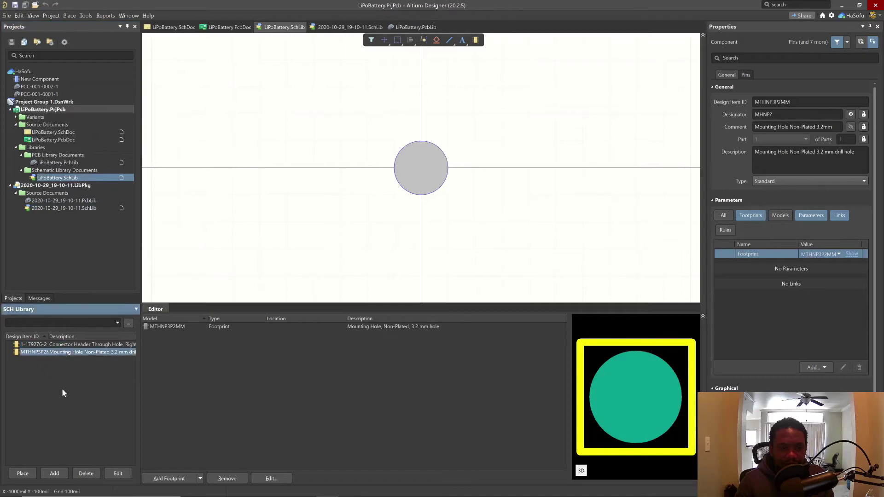
pyautogui.rightClick(63, 390)
pyautogui.click(80, 442)
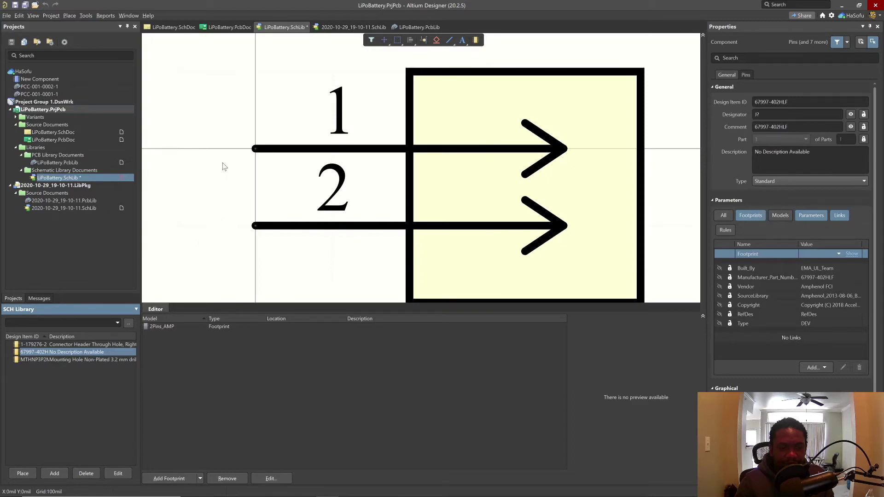
# Step: Open the imported footprint library, check 2PINS_AMP's properties unchanged, and copy the 2PINS_AMP footprint
pyautogui.doubleClick(65, 201)
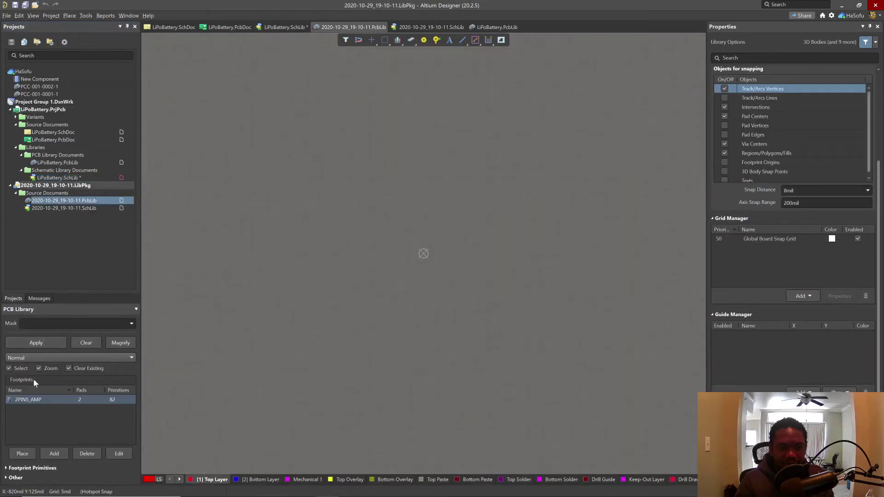
pyautogui.doubleClick(29, 400)
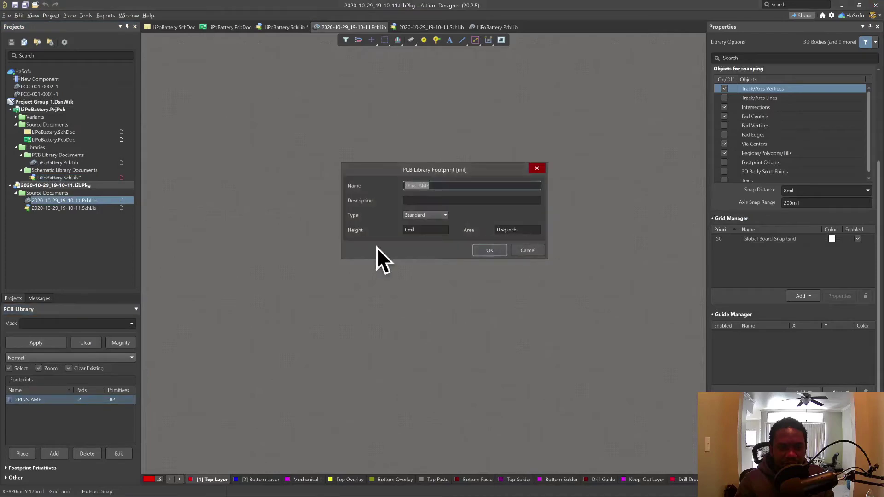
pyautogui.click(487, 250)
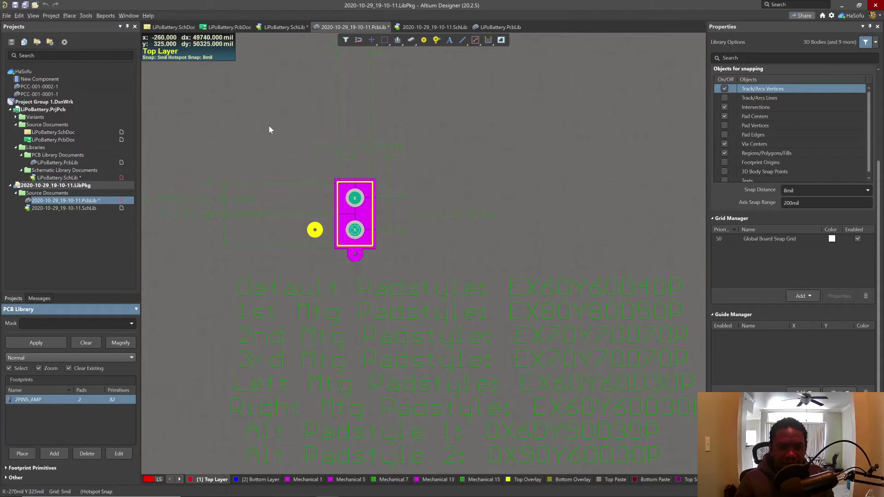
pyautogui.rightClick(30, 401)
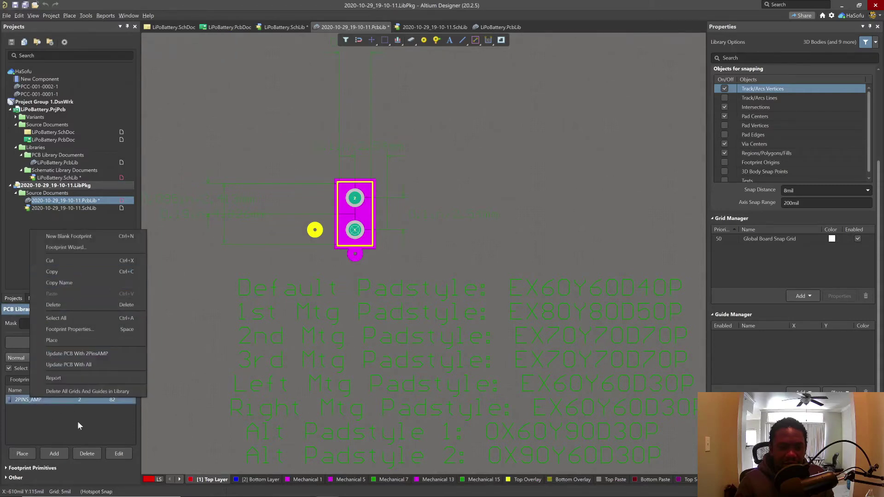
pyautogui.click(62, 425)
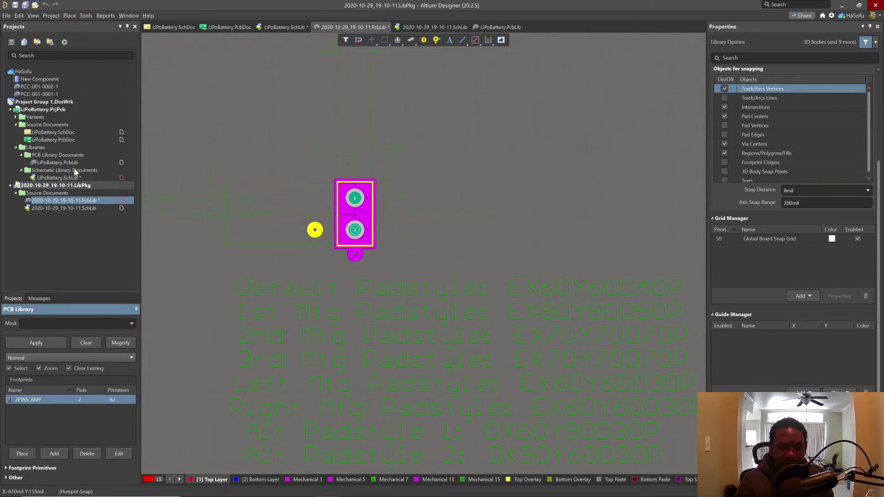
pyautogui.click(58, 162)
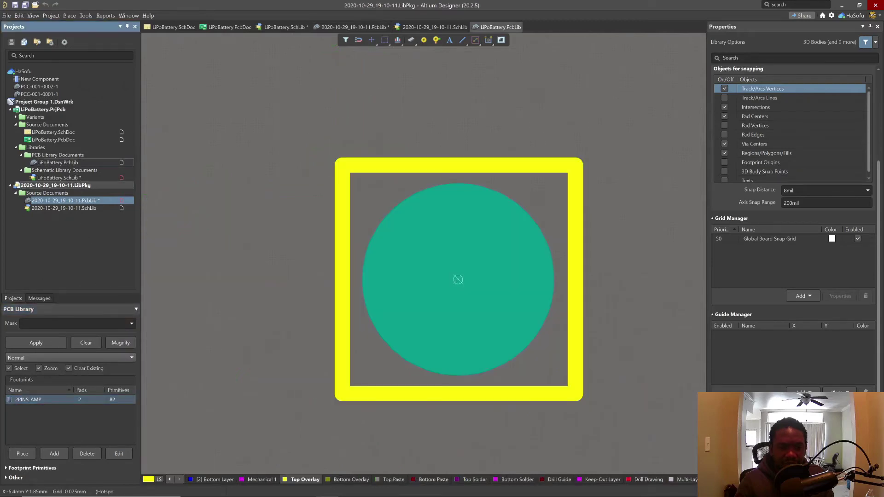
# Step: Paste 2PINS_AMP into the LiPoBattery.PcbLib footprint list with Paste 1 Components
pyautogui.click(54, 422)
pyautogui.rightClick(43, 419)
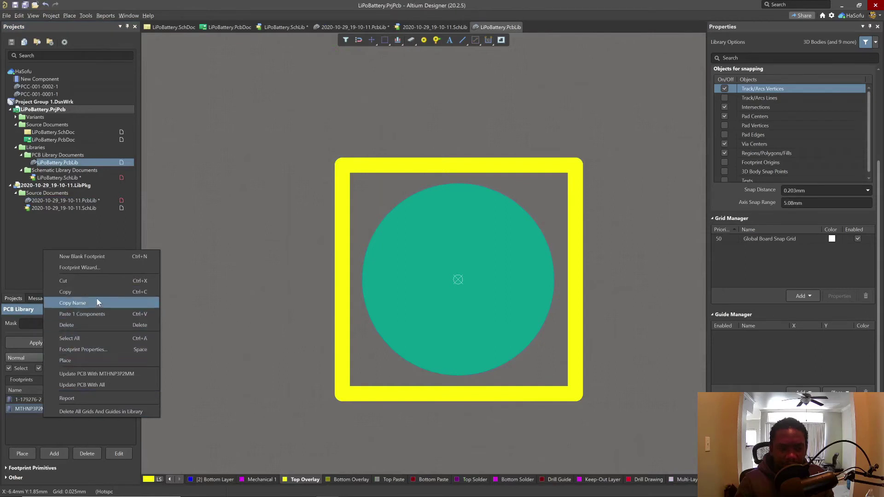
pyautogui.click(97, 314)
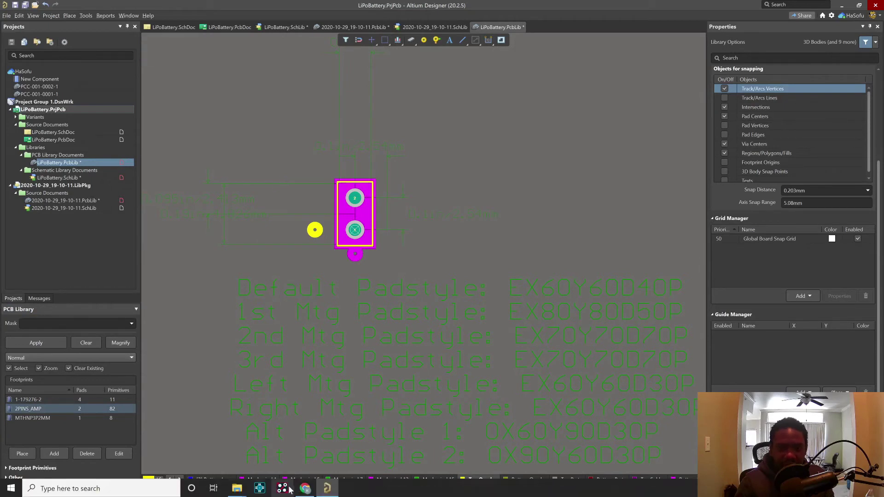
pyautogui.click(306, 488)
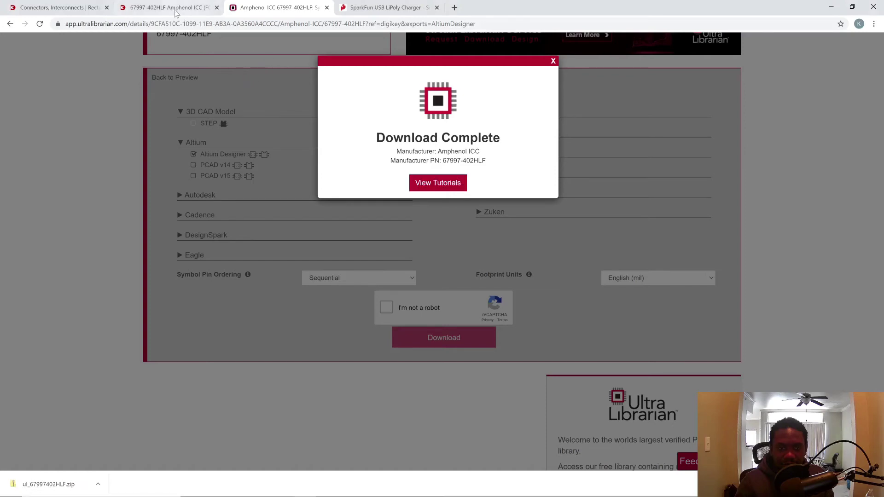
pyautogui.click(382, 10)
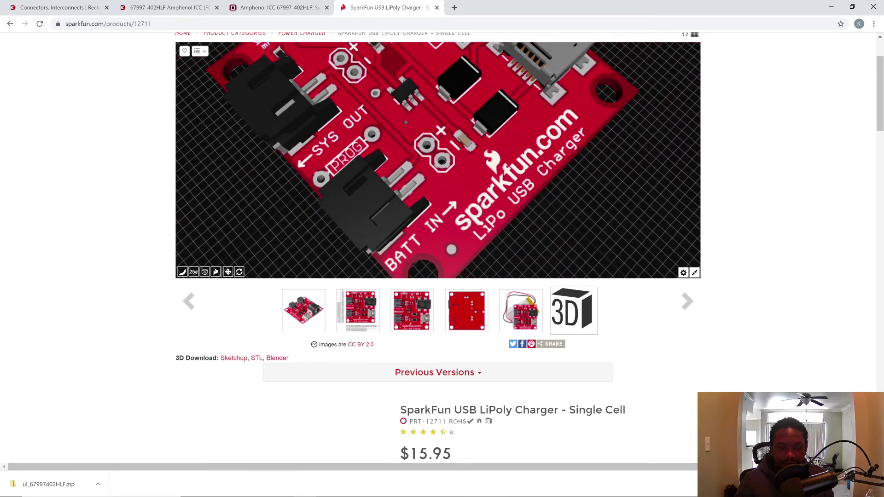
pyautogui.click(306, 488)
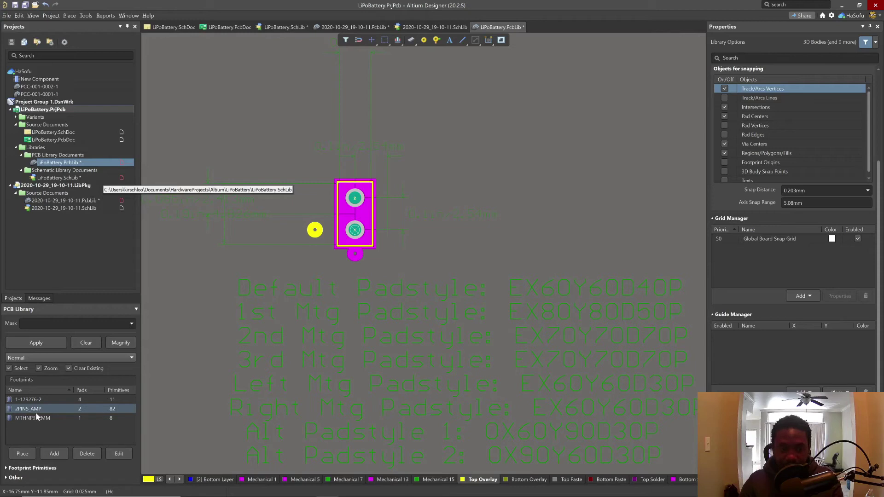
# Step: Save LiPoBattery.PcbLib, open LiPoBattery.SchLib, and bring up the 67997-402HLF Supplier Links dialog
pyautogui.click(24, 5)
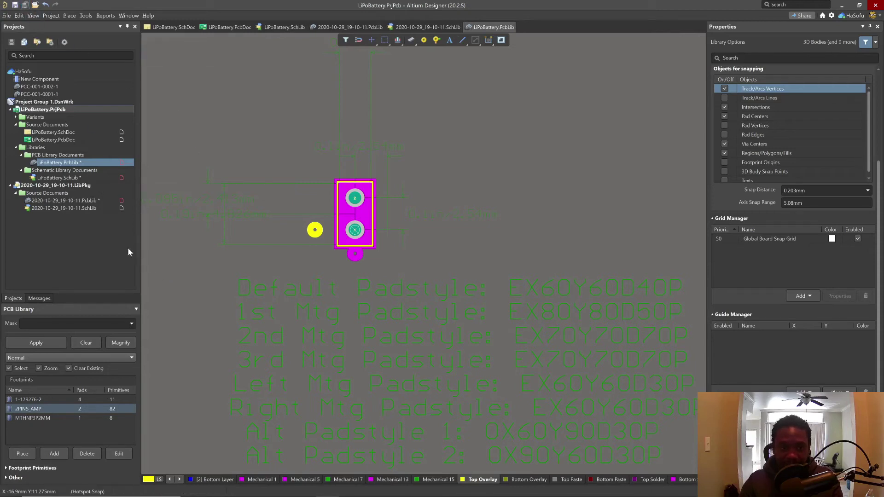
pyautogui.click(74, 180)
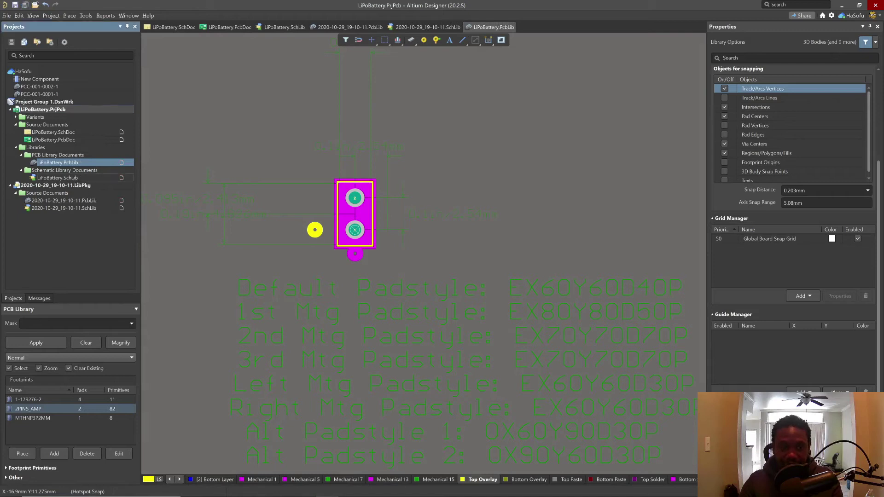
pyautogui.doubleClick(74, 179)
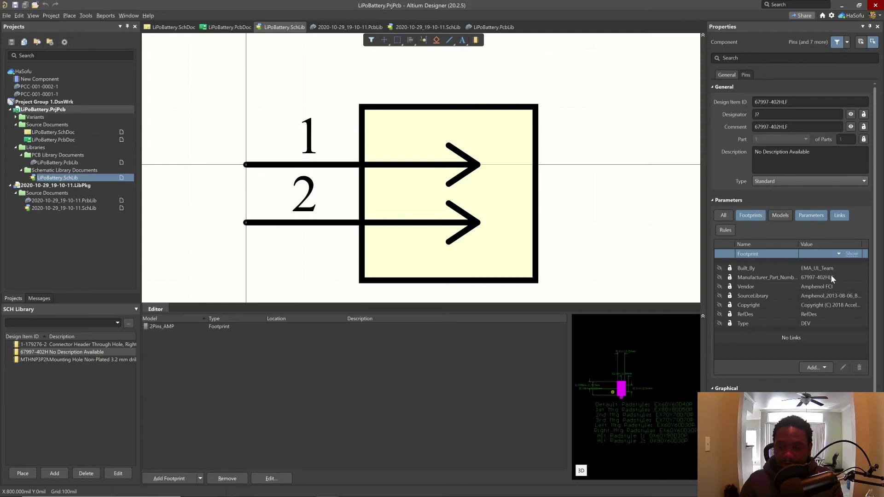
pyautogui.click(793, 351)
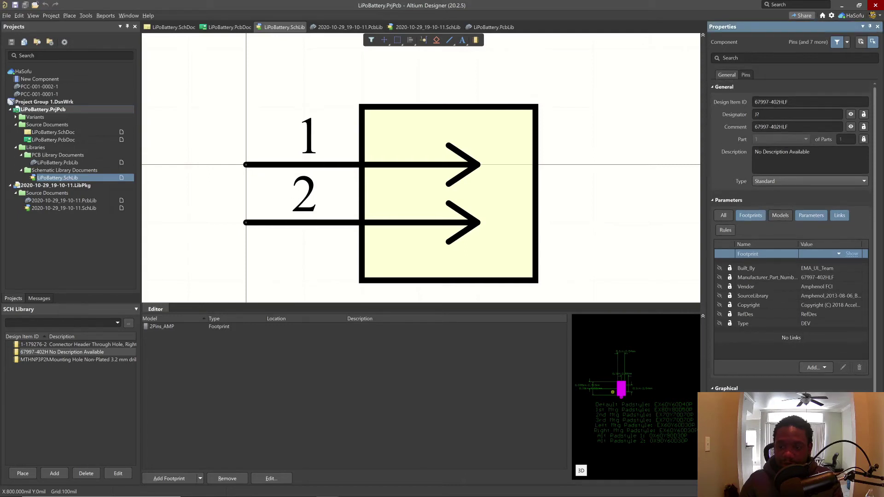
pyautogui.doubleClick(762, 343)
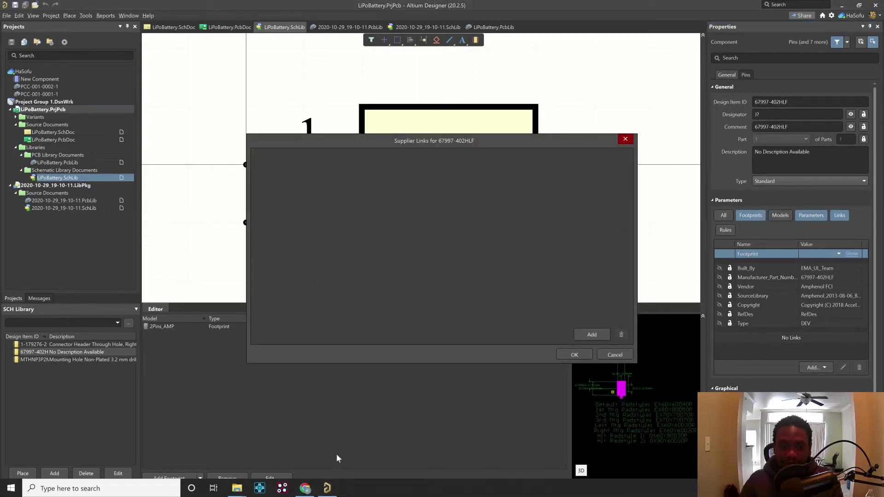
# Step: Copy Digi-Key part number 609-5502-ND from the 67997-402HLF product page in Chrome
pyautogui.click(305, 488)
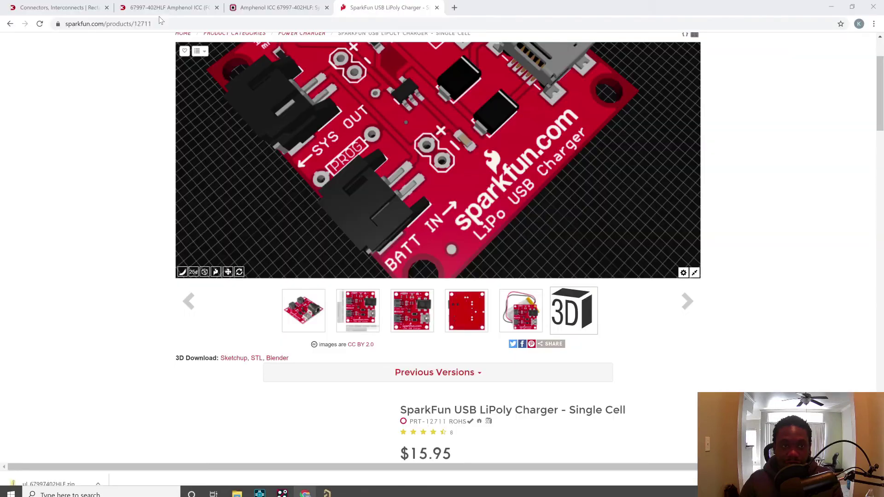
pyautogui.click(60, 7)
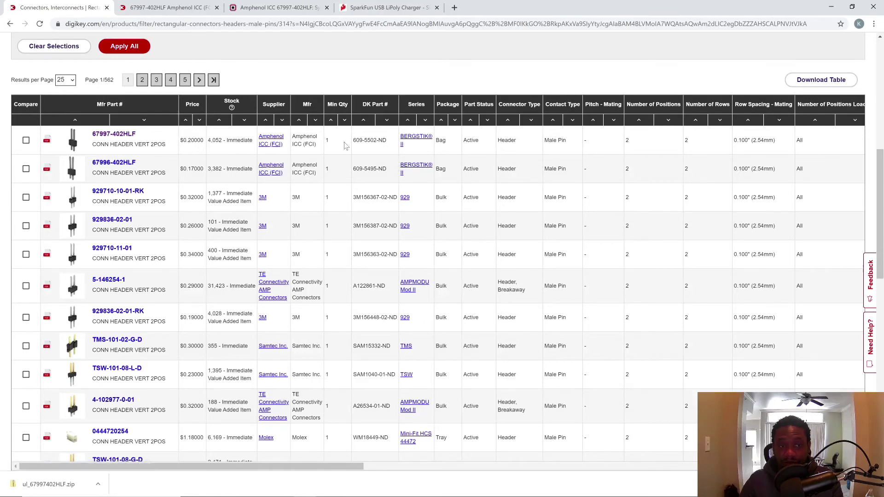
pyautogui.click(176, 9)
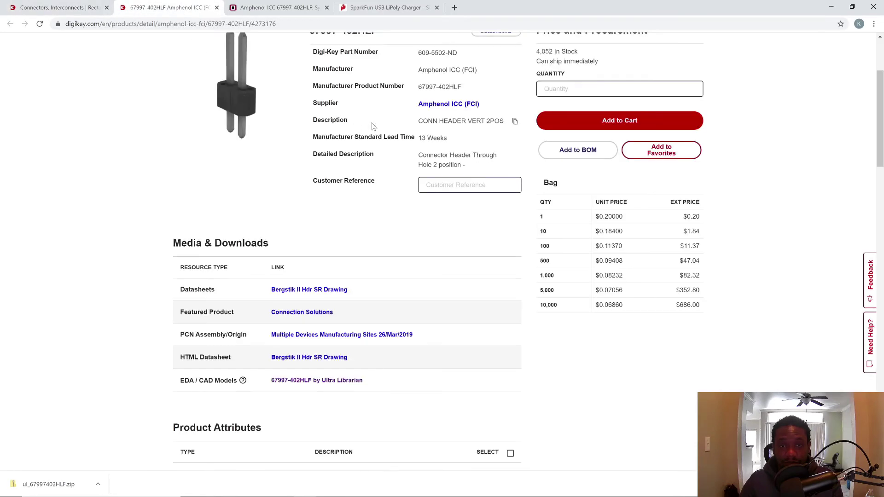
pyautogui.scroll(2, 423, 122)
pyautogui.click(514, 146)
pyautogui.click(328, 487)
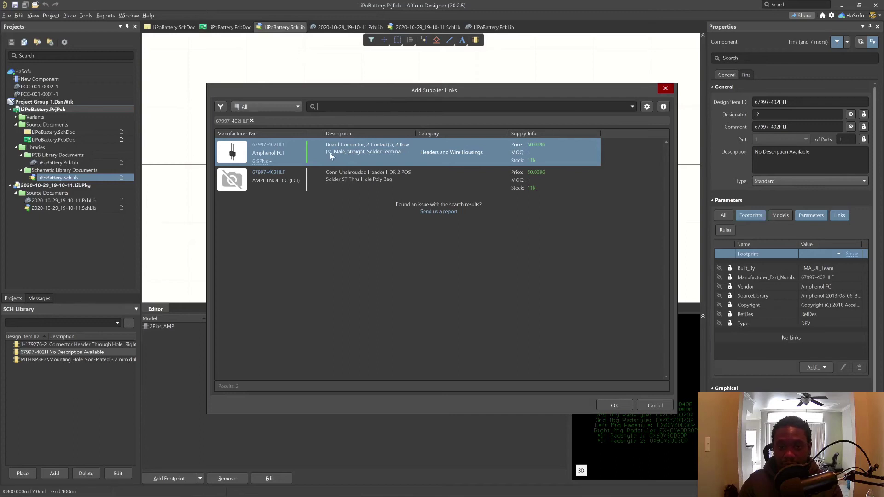
# Step: Choose the Amphenol FCI 67997-402HLF result to add Digi-Key link 609-5502-ND
pyautogui.click(594, 282)
pyautogui.click(602, 405)
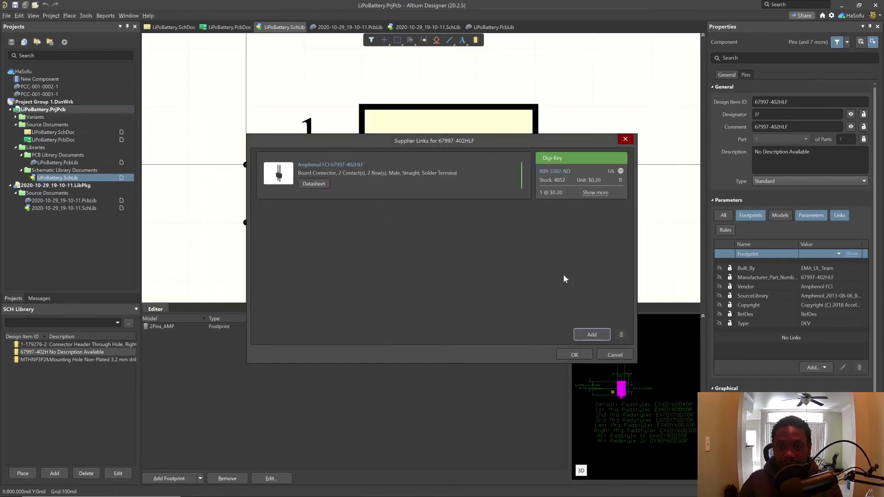
pyautogui.click(571, 355)
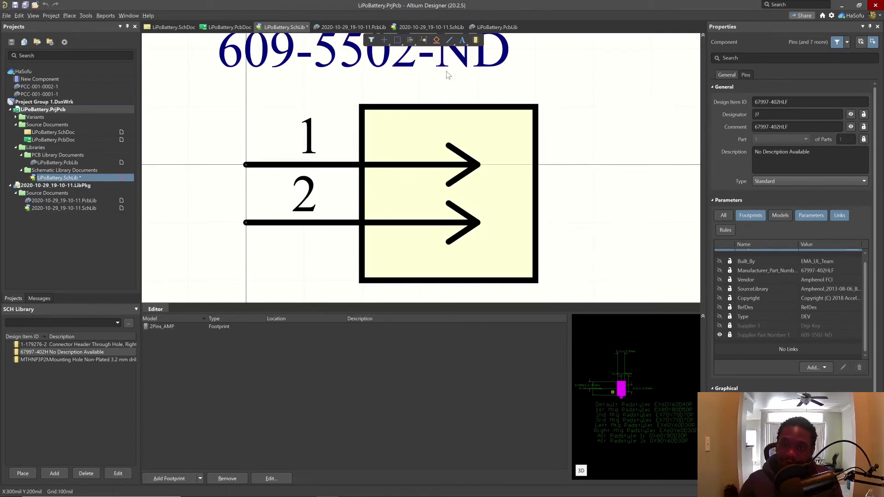
# Step: Hide the comment on the symbol and change it to 2 POS VERT HEADER 0.100"
pyautogui.click(851, 128)
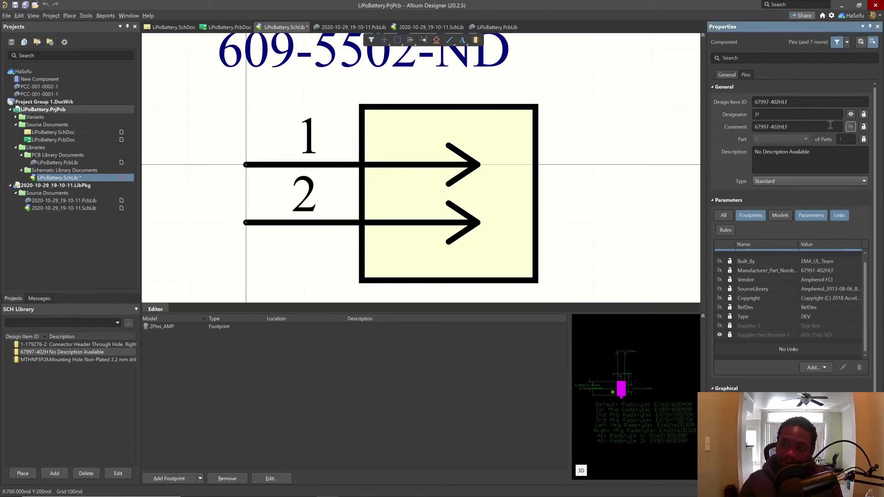
pyautogui.click(798, 127)
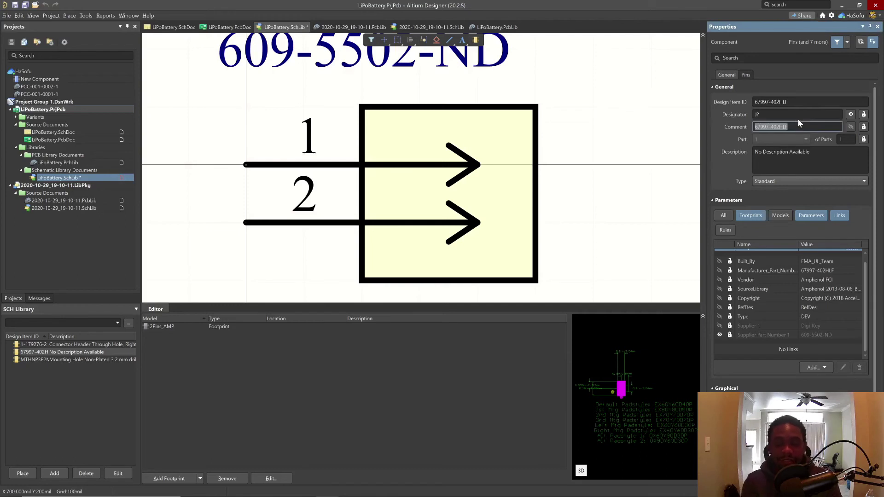
pyautogui.write('2')
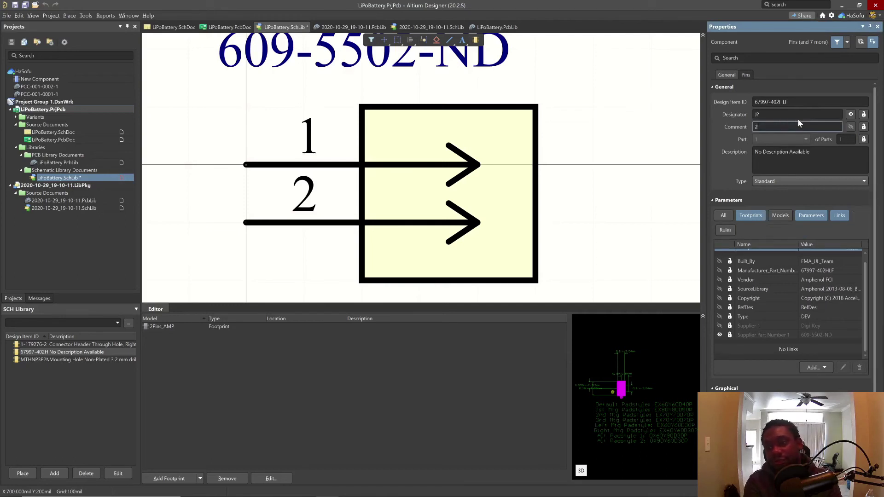
pyautogui.write(' POS VERT HEARDER 0.100')
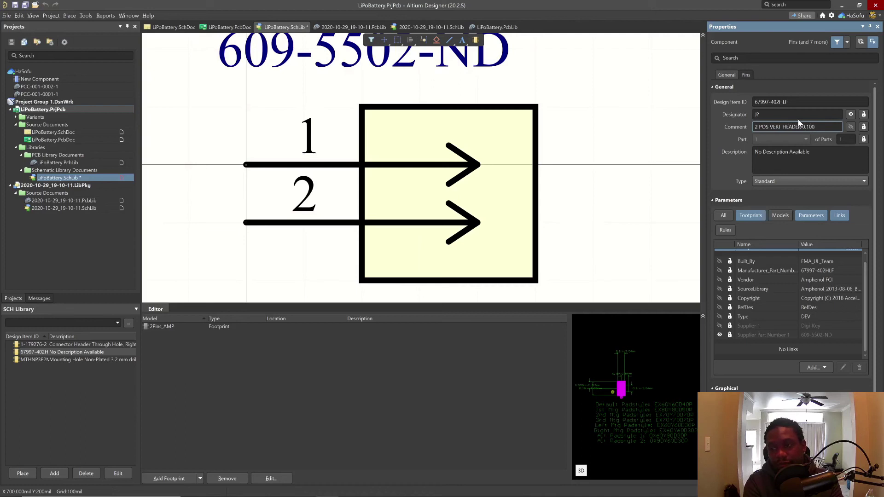
pyautogui.write('"')
pyautogui.press('Return')
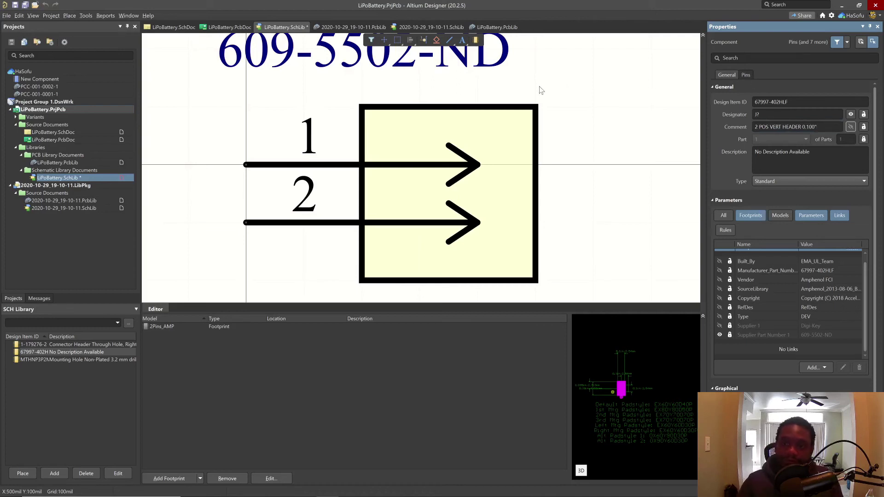
# Step: Set the description to the Digi-Key text "Connector Header Through Hole 2 position" without the trailing dash
pyautogui.hotkey('alt', 'Tab')
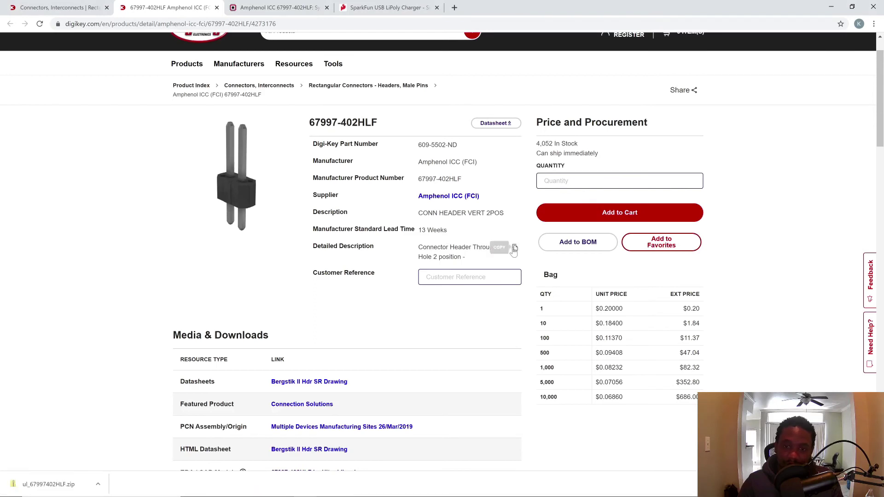
pyautogui.click(327, 489)
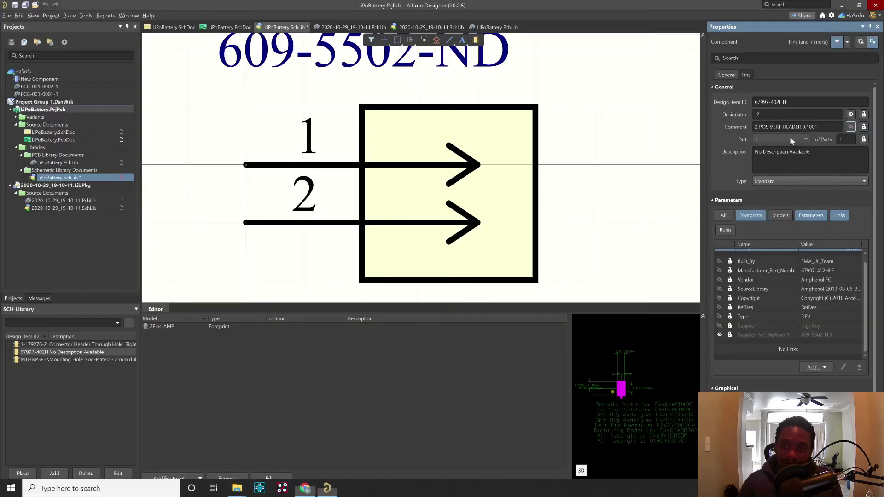
pyautogui.tripleClick(792, 158)
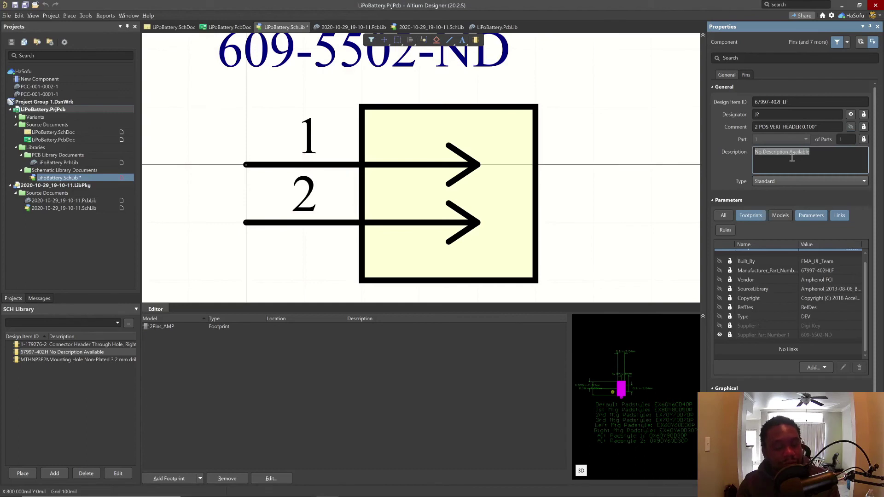
pyautogui.hotkey('ctrl', 'v')
pyautogui.press('Tab')
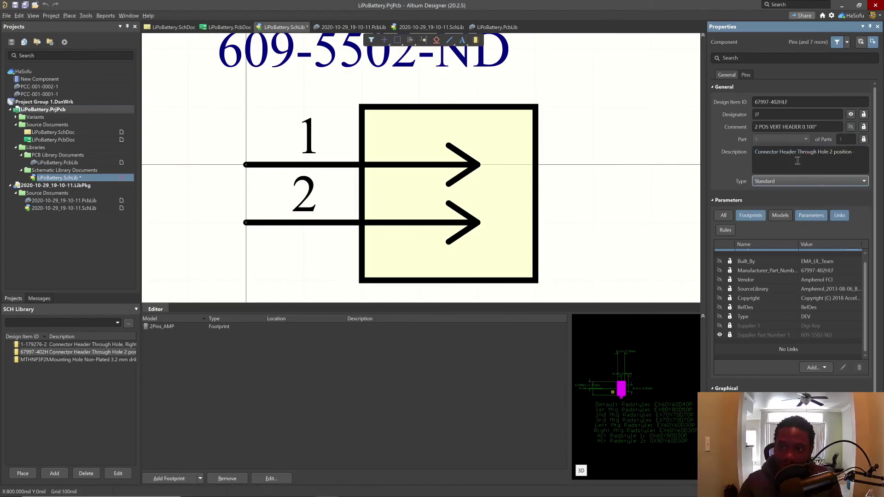
pyautogui.click(863, 154)
pyautogui.press('BackSpace')
pyautogui.press('BackSpace')
pyautogui.scroll(-1, 810, 166)
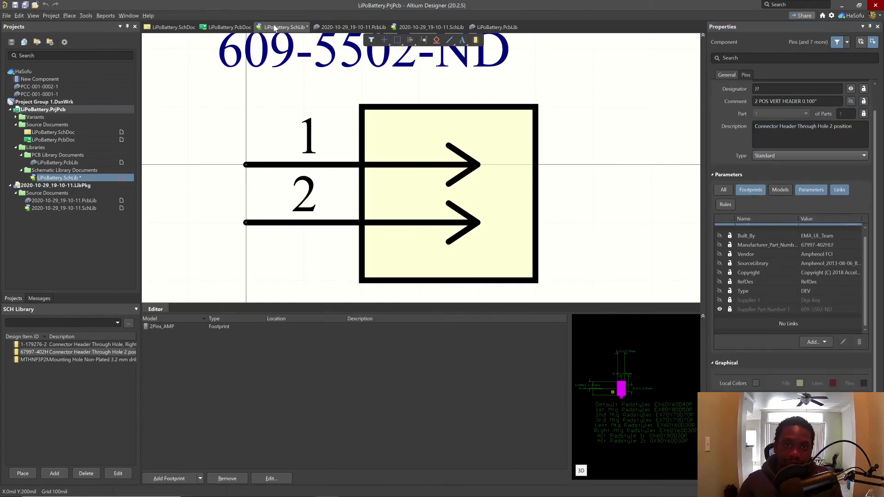
# Step: Save LiPoBattery.SchLib from its document tab menu
pyautogui.rightClick(275, 26)
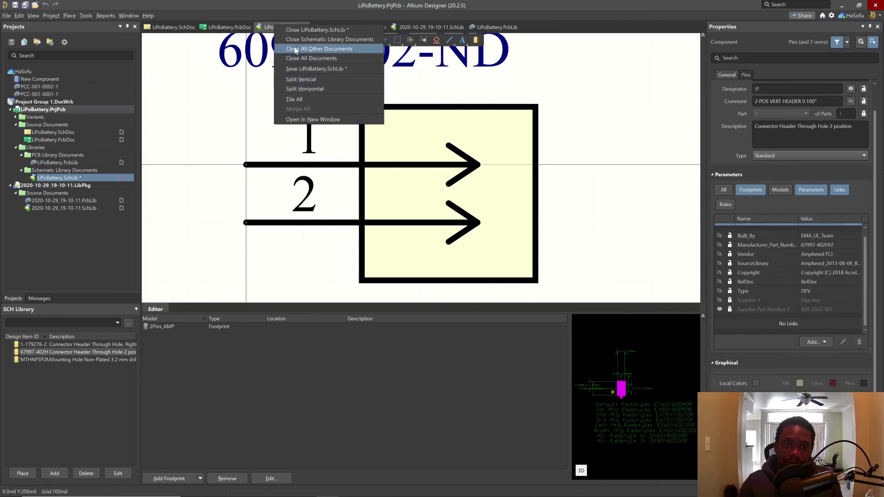
pyautogui.click(301, 69)
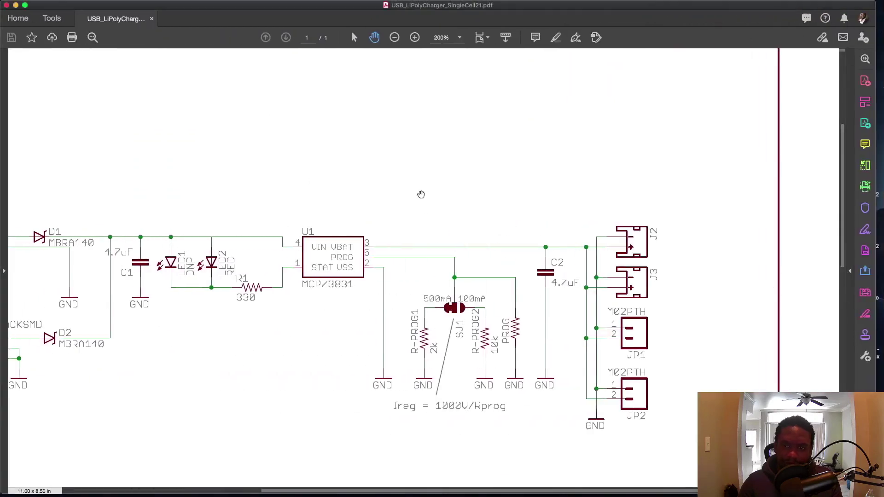
# Step: Pan the charger PDF to show everything from the USB input to the JP1 and JP2 headers
pyautogui.moveTo(413, 182); pyautogui.dragTo(508, 169)
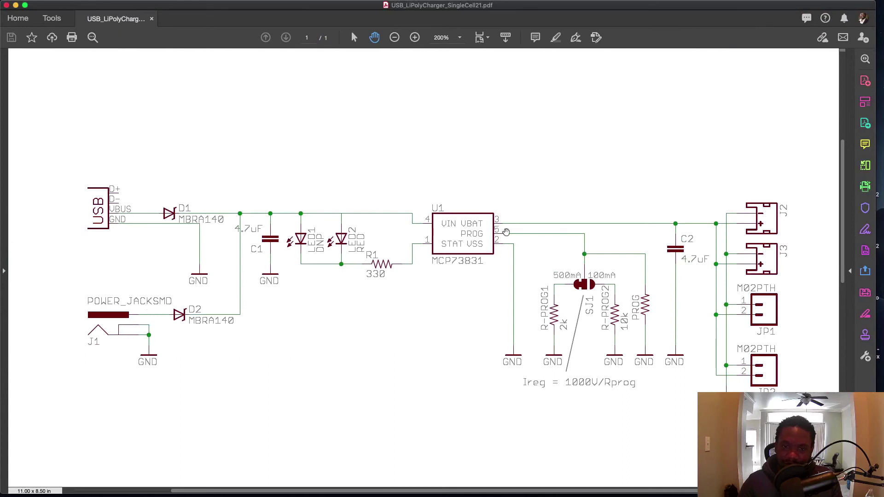
pyautogui.moveTo(506, 232); pyautogui.dragTo(443, 225)
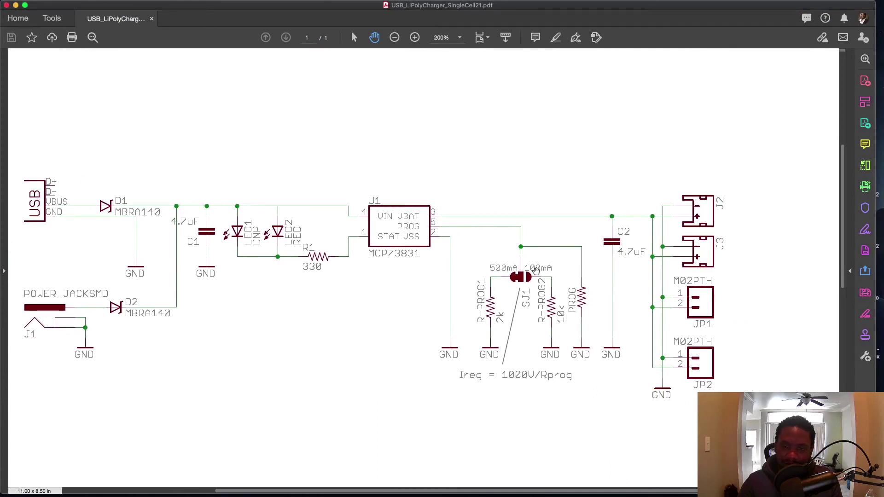
pyautogui.moveTo(613, 252); pyautogui.dragTo(572, 227)
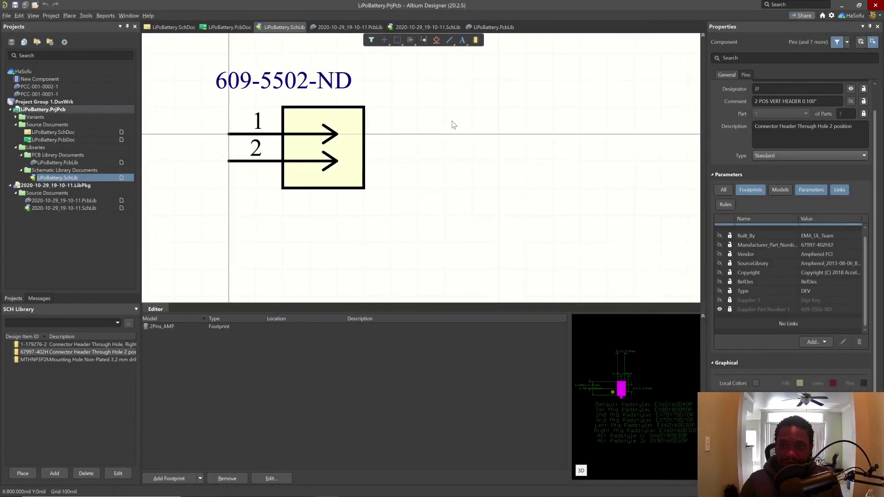
# Step: Hide the 609-5502-ND value on the header symbol and save LiPoBattery.SchLib
pyautogui.click(335, 76)
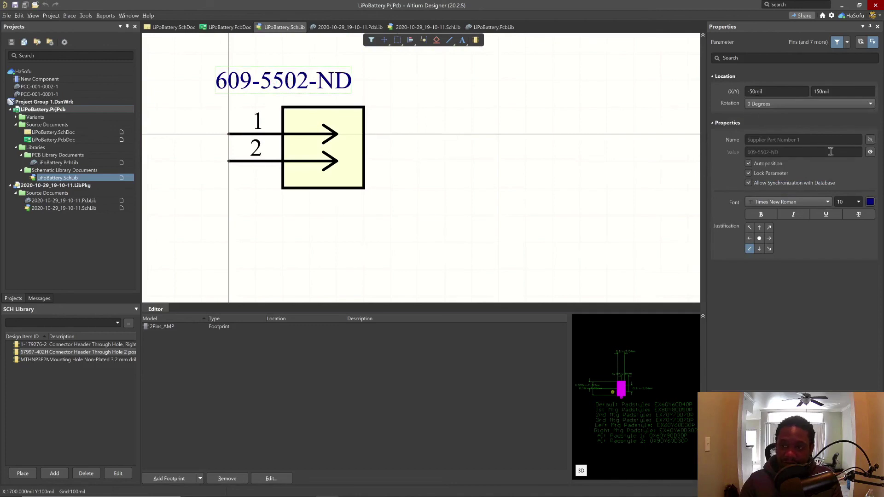
pyautogui.click(870, 152)
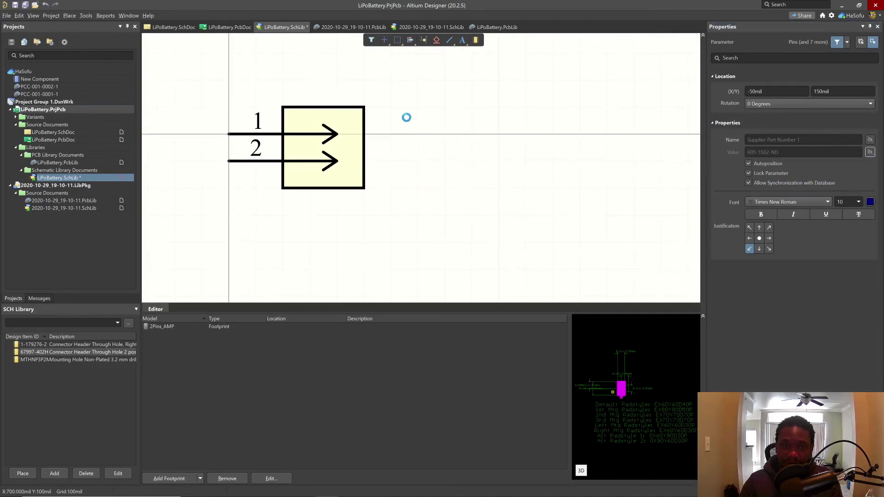
pyautogui.click(211, 85)
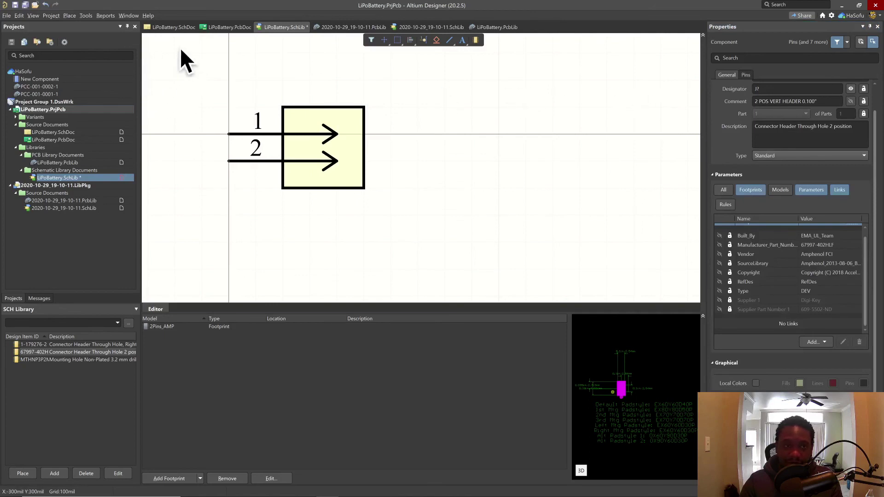
pyautogui.rightClick(275, 28)
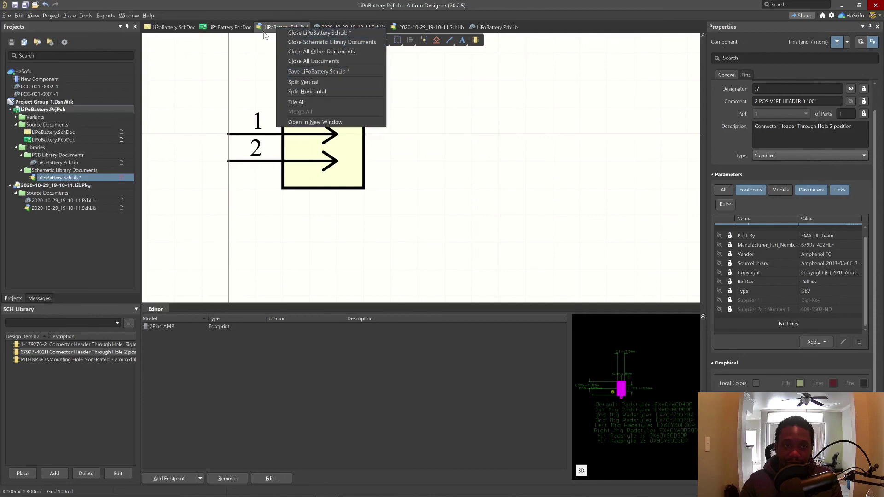
pyautogui.click(300, 72)
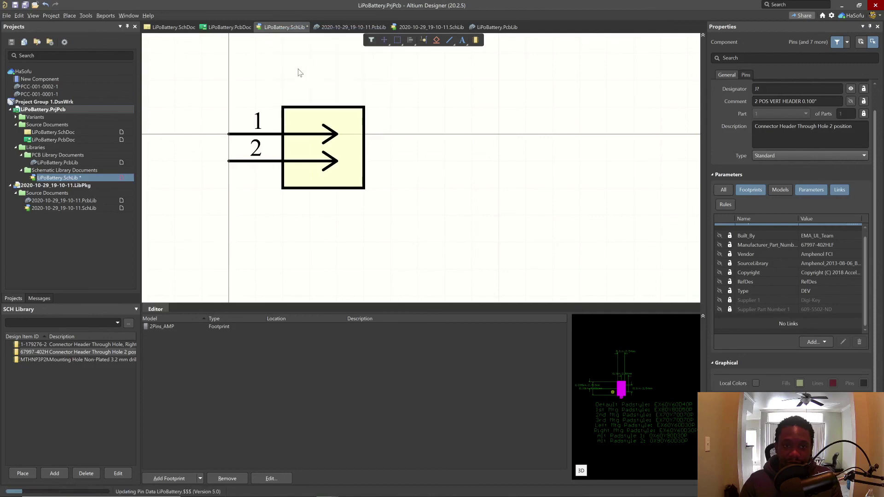